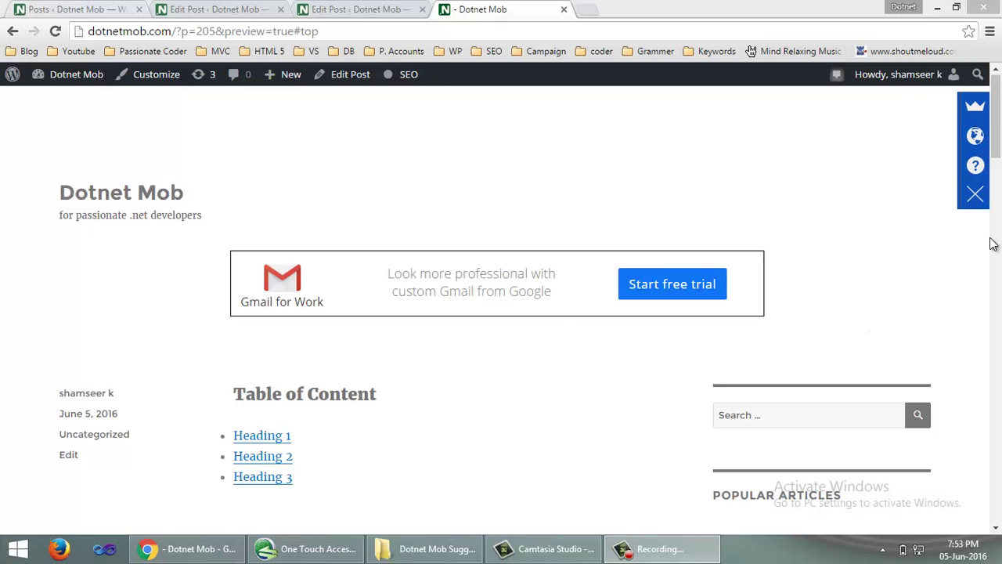
In the preview, follow the Heading 1, Heading 2 and Heading 3 links to their sections
drag(998, 140, 999, 163)
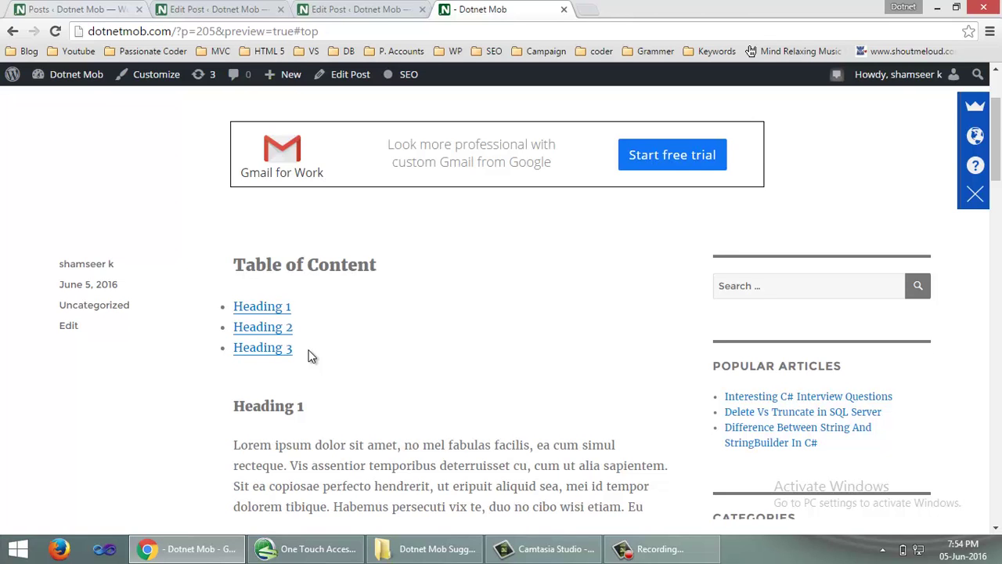
click(278, 307)
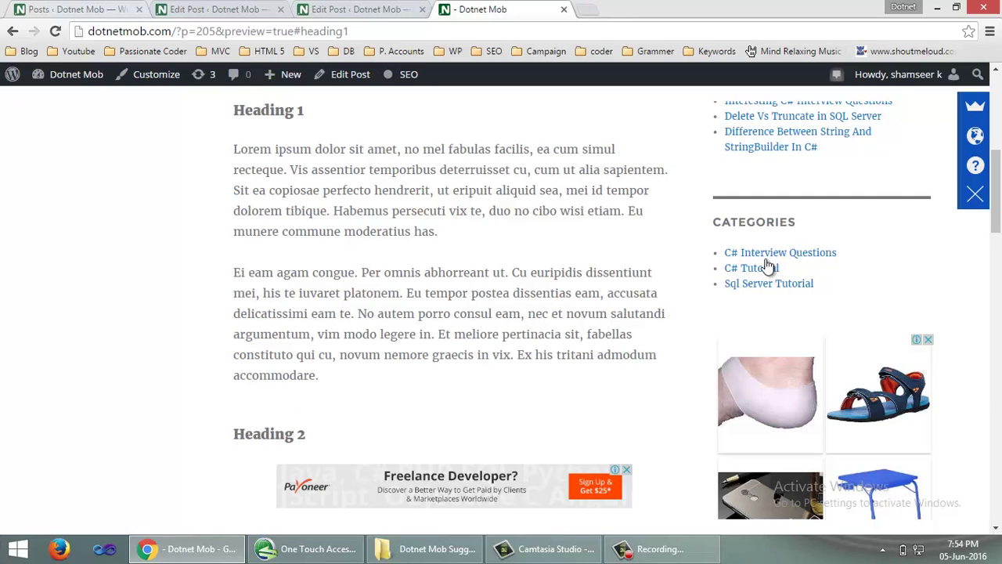
drag(997, 191, 998, 150)
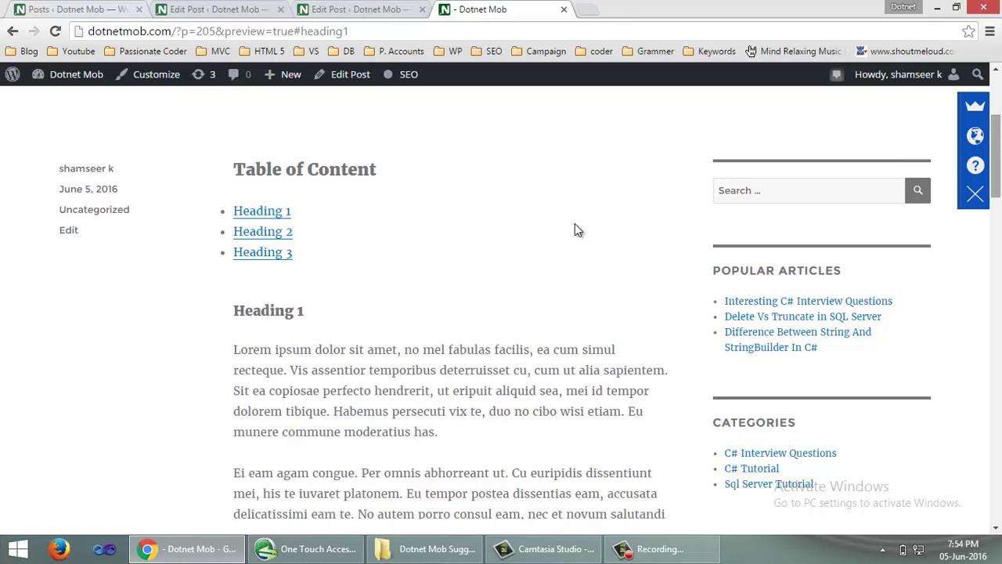
click(264, 234)
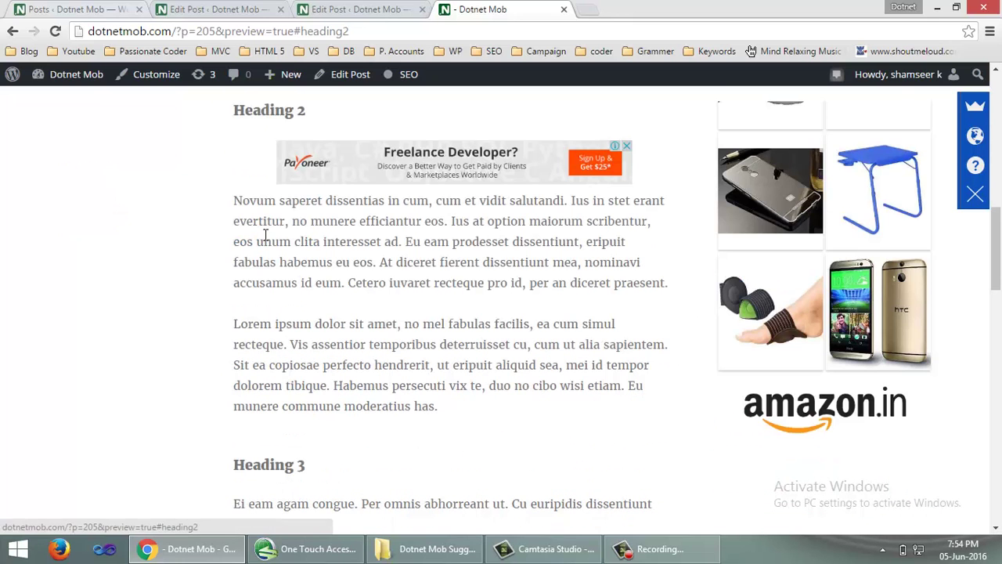
drag(998, 246, 1000, 164)
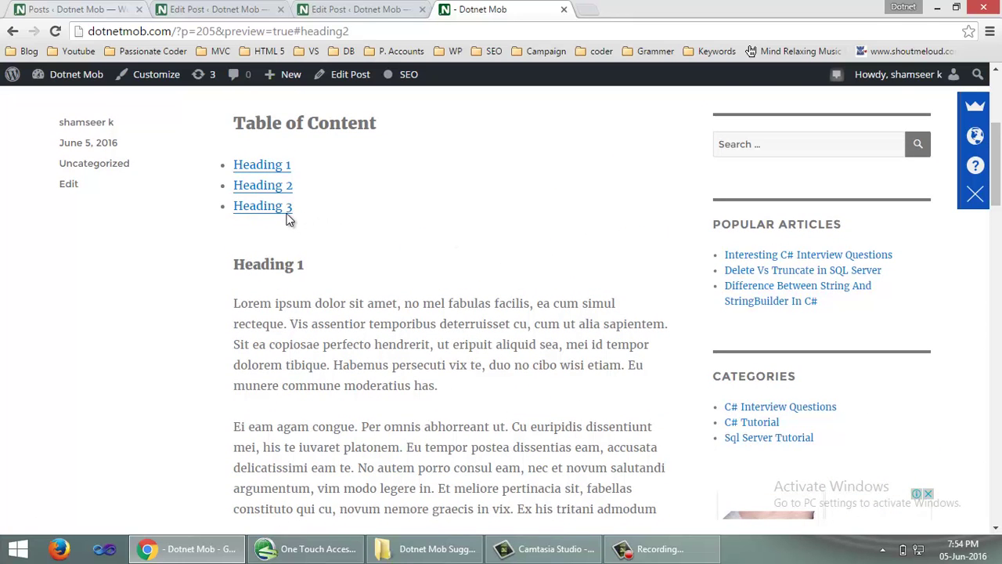
click(285, 208)
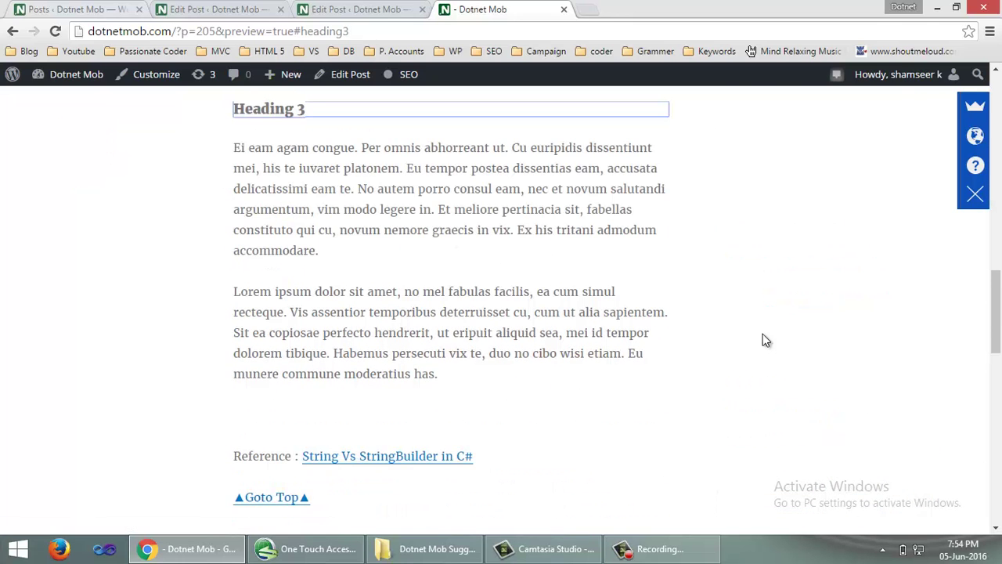
Use the ▲Goto Top▲ link to return to the top of the post, then scroll back down
scroll(999, 321, down, 2)
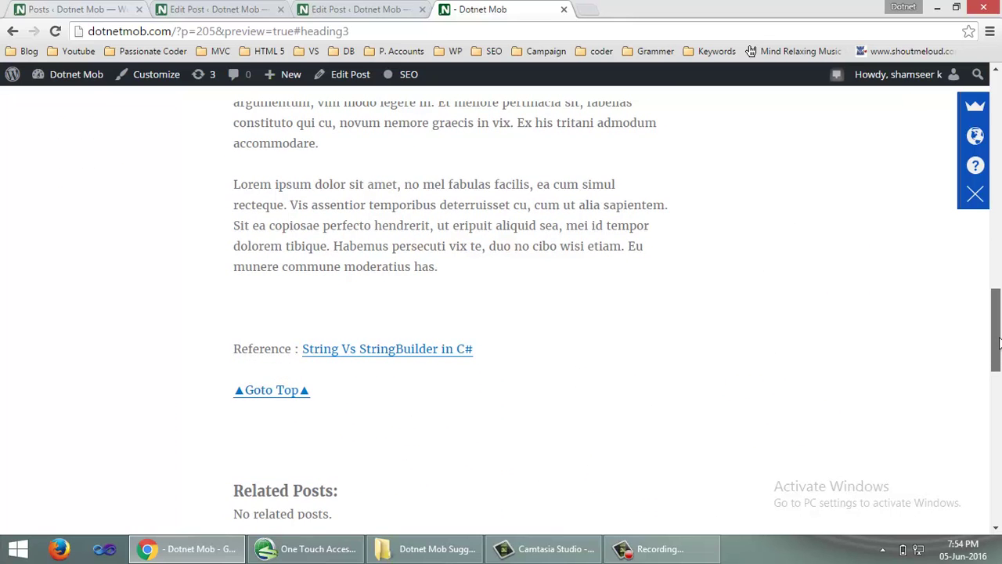
click(294, 397)
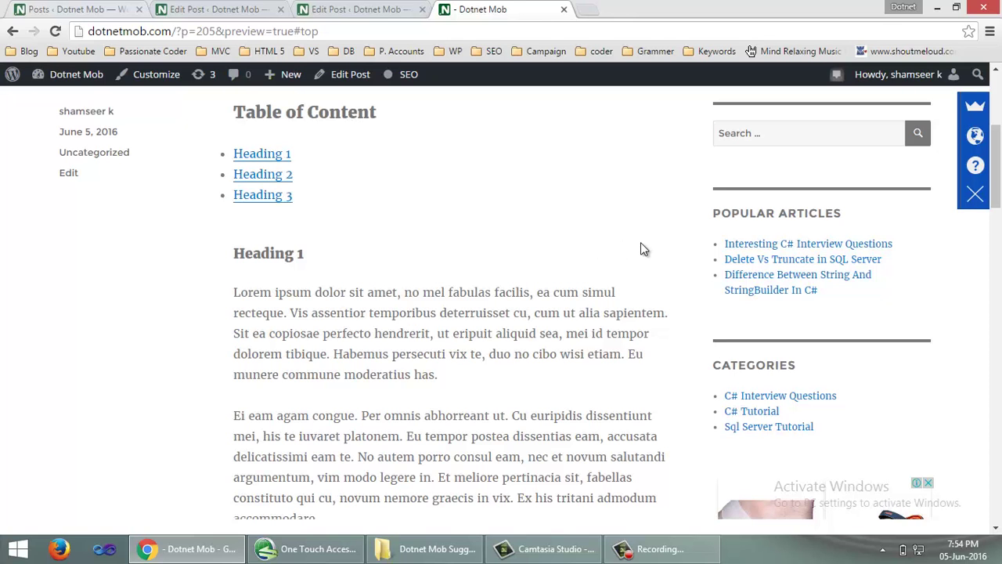
click(998, 343)
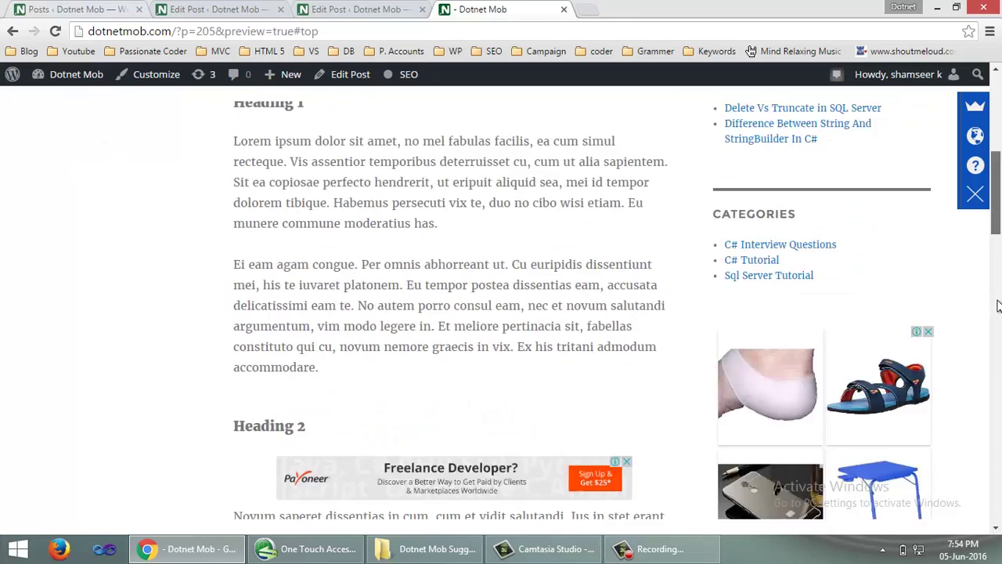
click(999, 342)
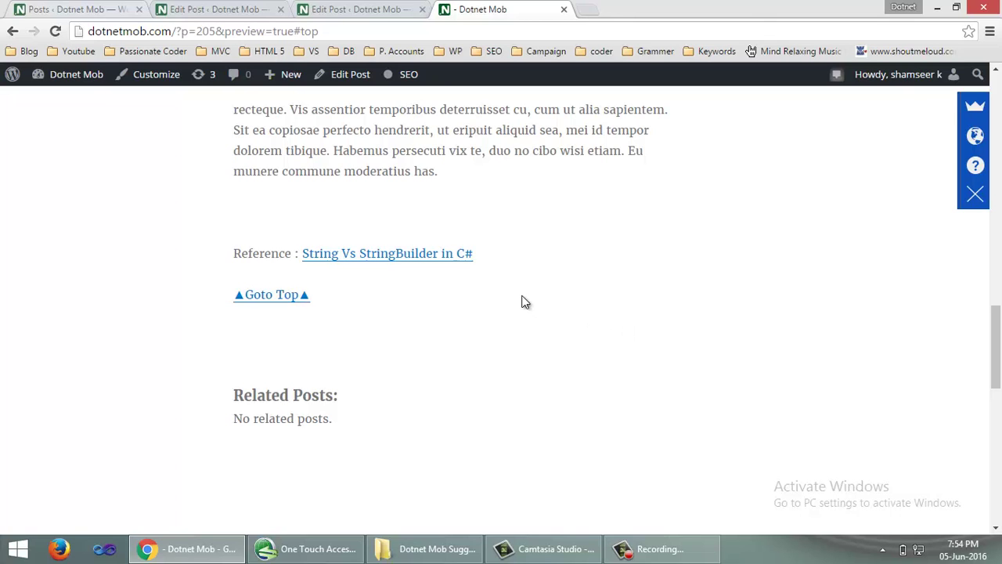
Open the String Vs StringBuilder in C# reference in a new tab and view the article
click(423, 253)
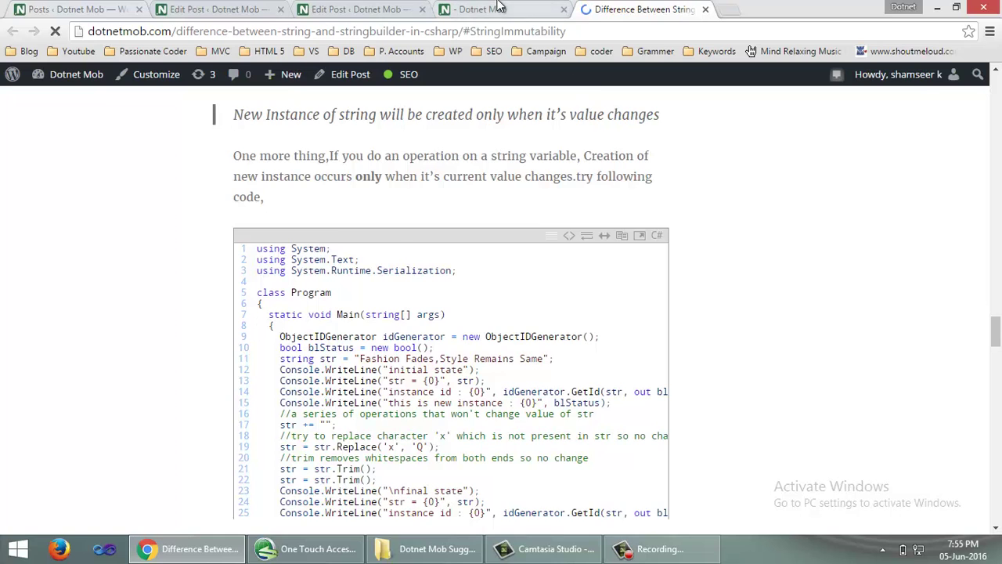
key(ctrl+shift+Tab)
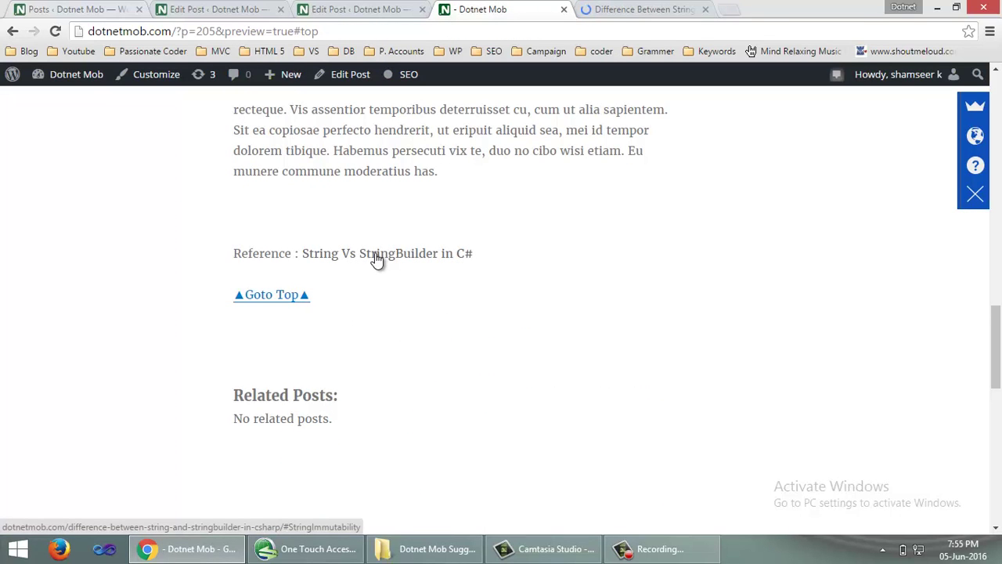
click(628, 9)
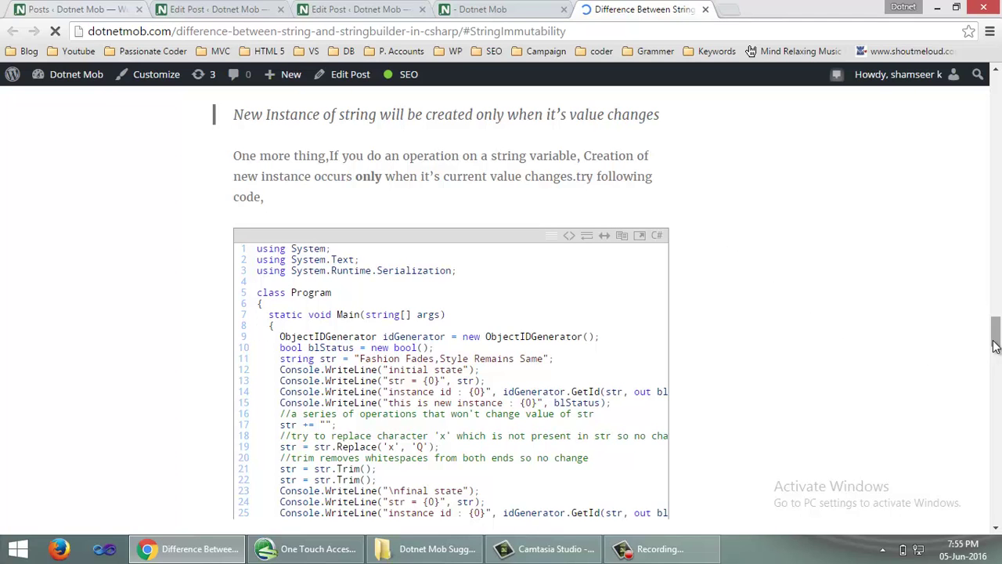
drag(995, 346, 995, 346)
drag(995, 346, 999, 85)
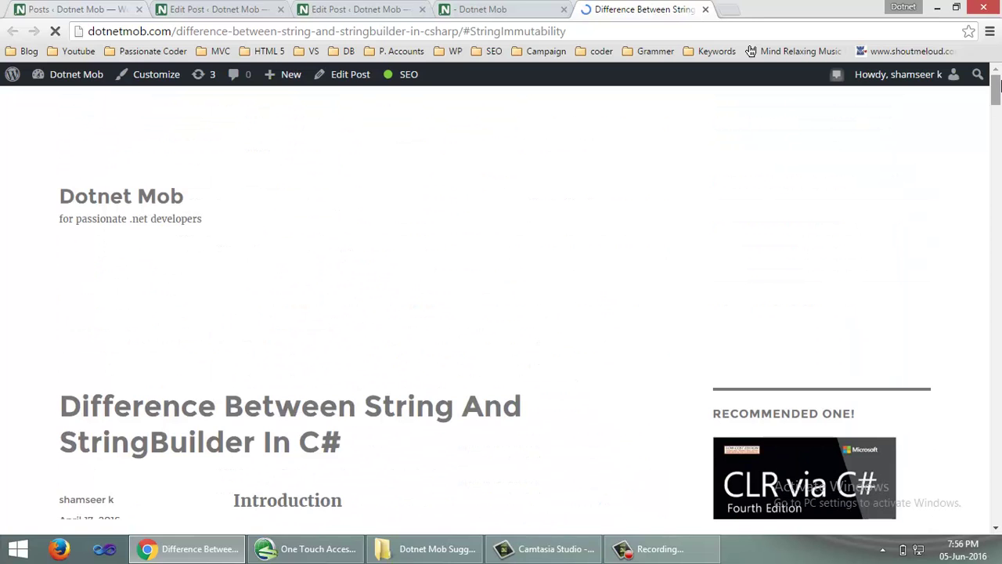
Switch from the reference article back to the post preview tab
key(ctrl+shift+Tab)
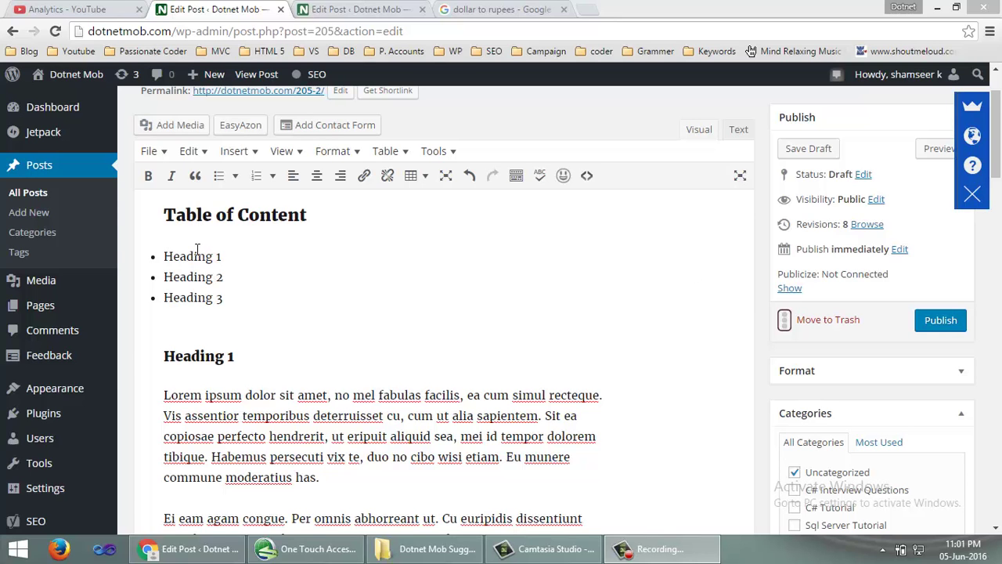
Insert an anchor named 'top' just before the Table of Content heading
click(159, 214)
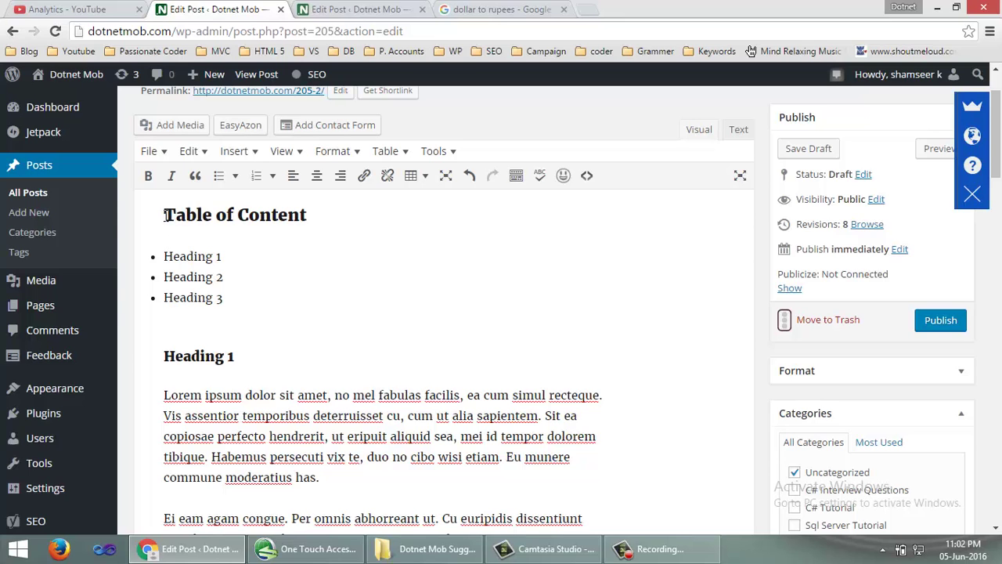
click(255, 153)
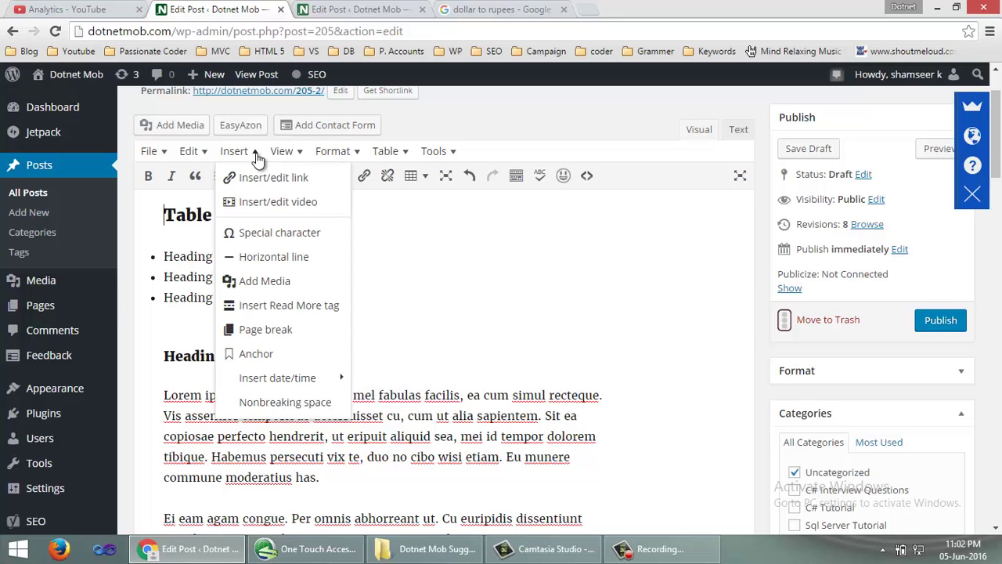
click(266, 354)
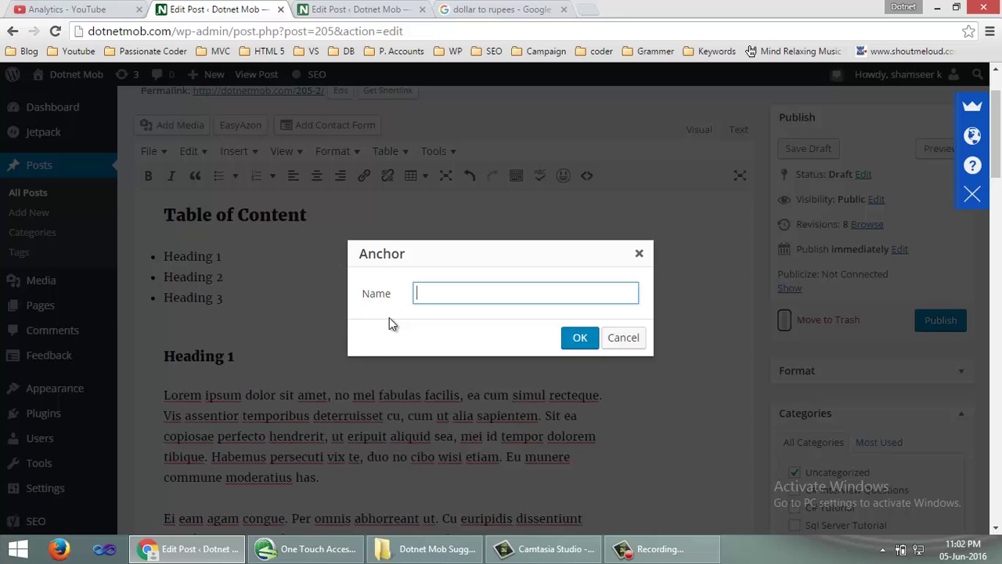
text(op)
click(580, 344)
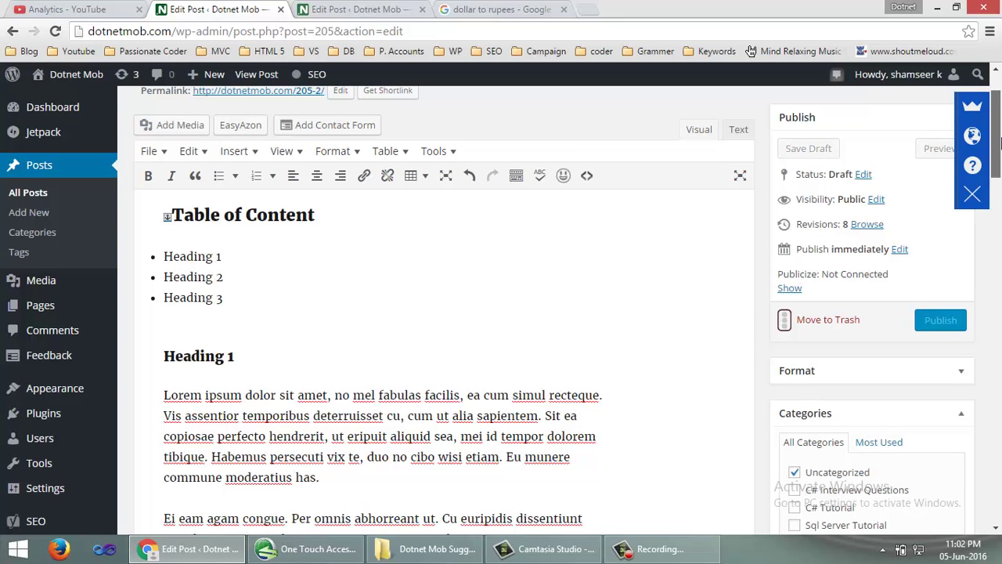
Insert an anchor named 'heading1' before the Heading 1 heading
scroll(621, 293, down, 2)
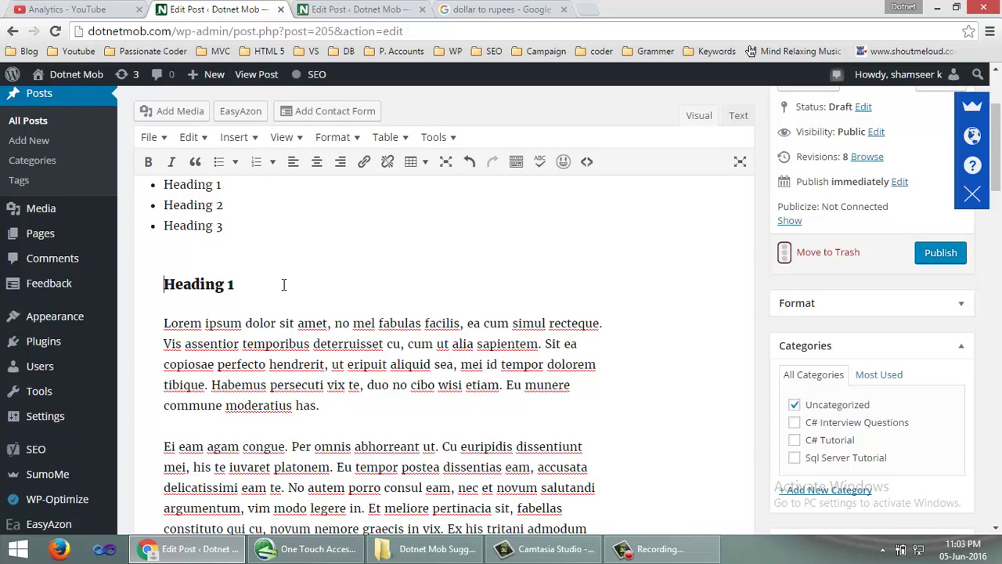
click(253, 147)
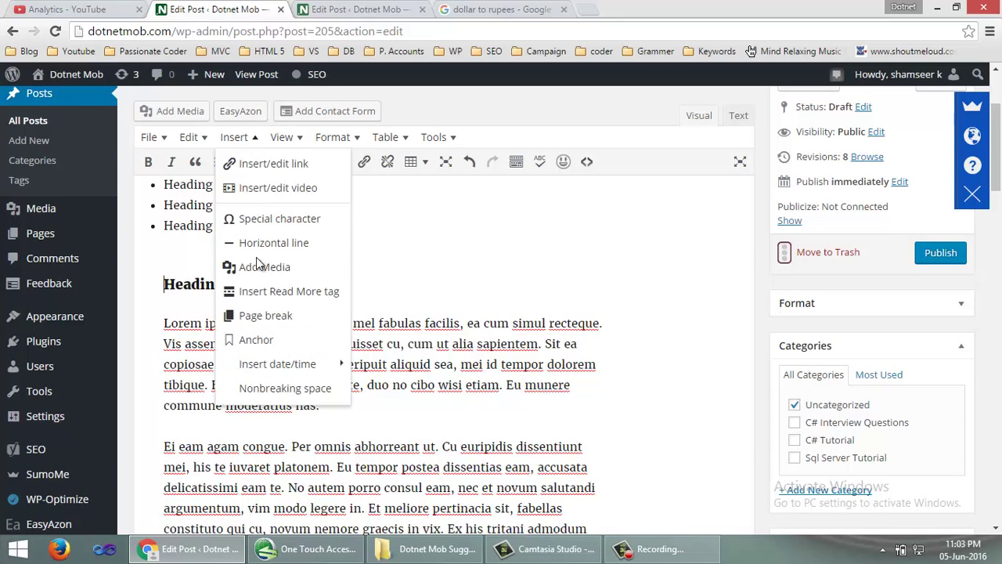
click(268, 342)
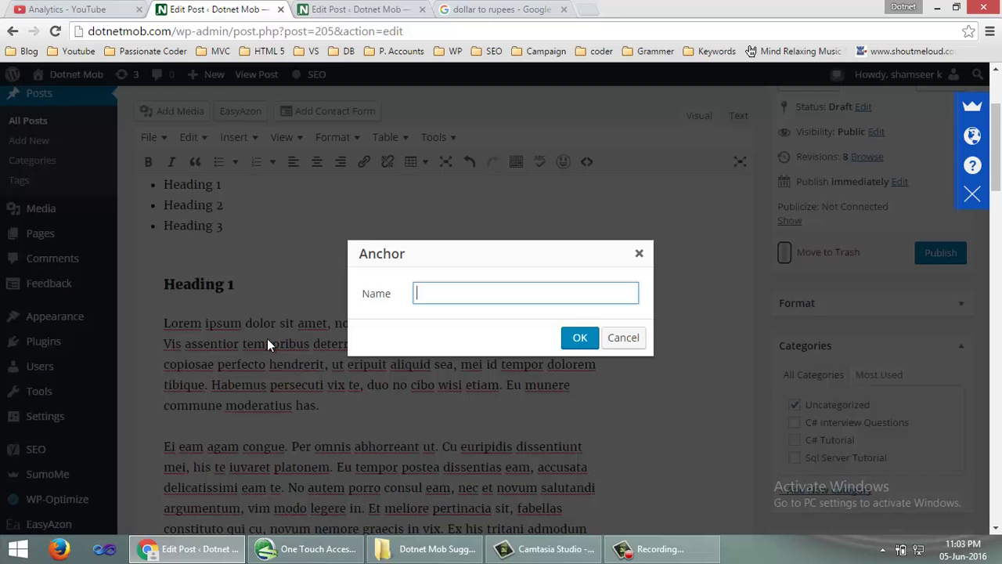
text(heading1)
click(578, 339)
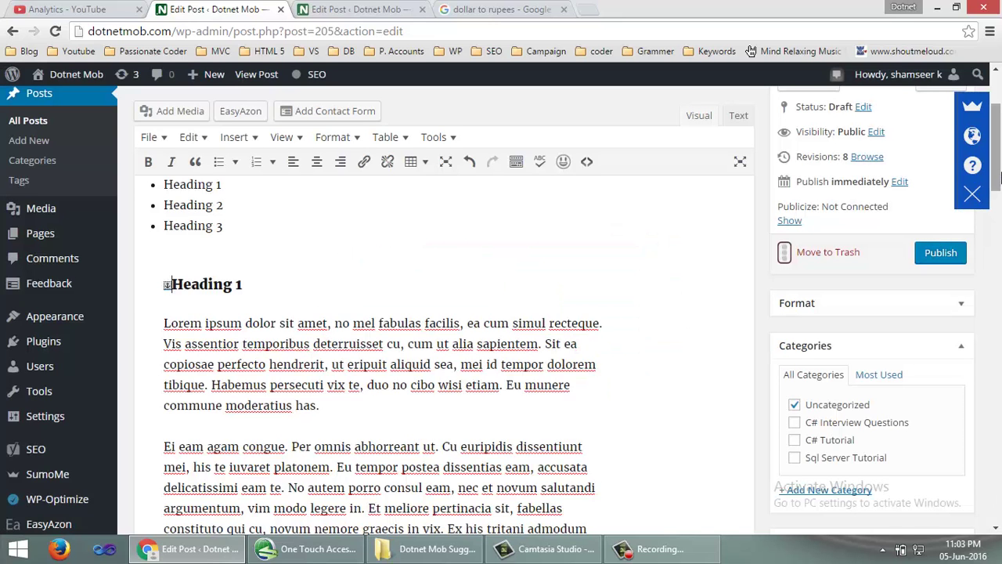
Insert an anchor named 'heading2' before the Heading 2 heading
scroll(174, 210, down, 5)
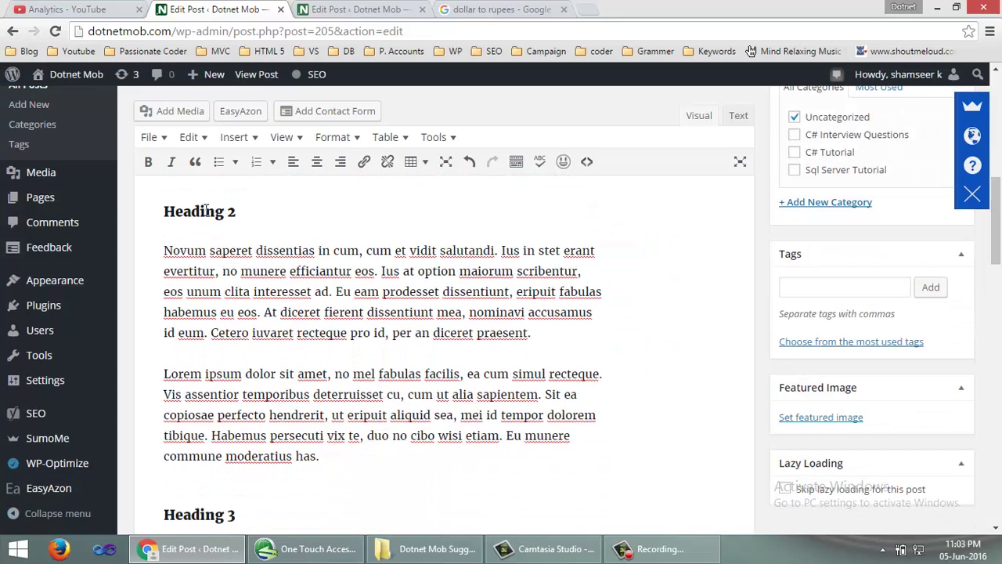
click(250, 139)
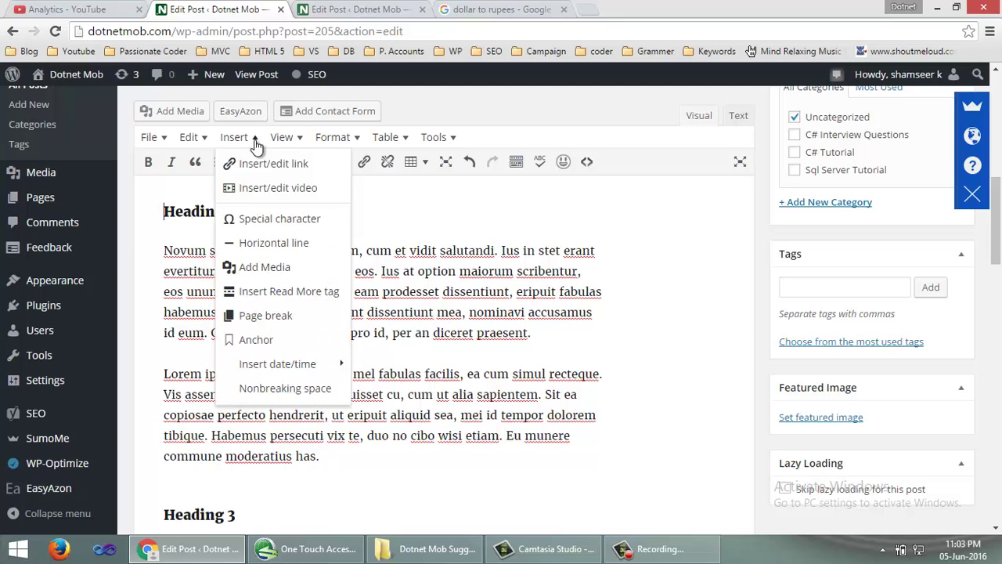
click(274, 341)
text(headung)
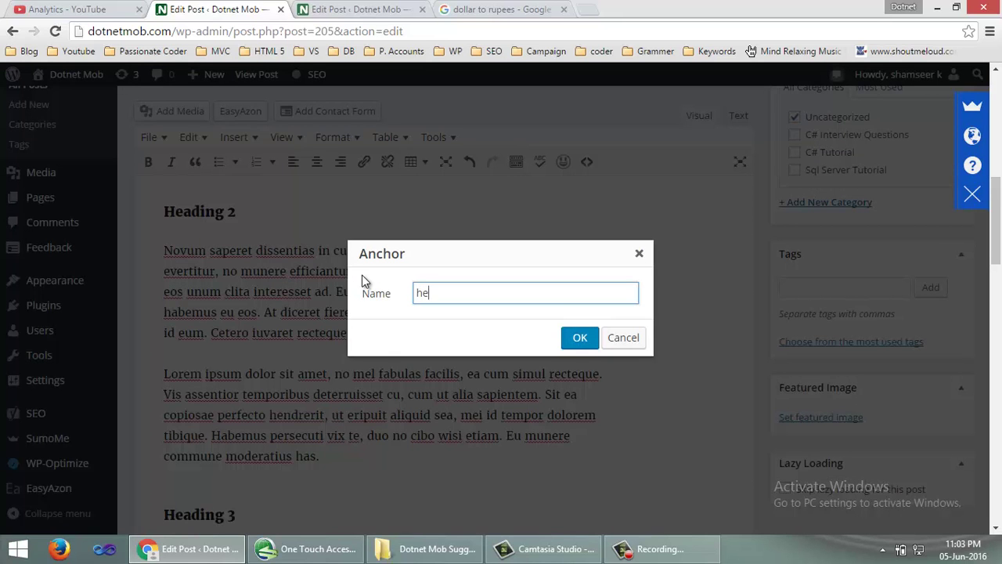
key(BackSpace)
key(BackSpace)
key(BackSpace)
text(ing 2)
click(579, 339)
drag(996, 259, 998, 291)
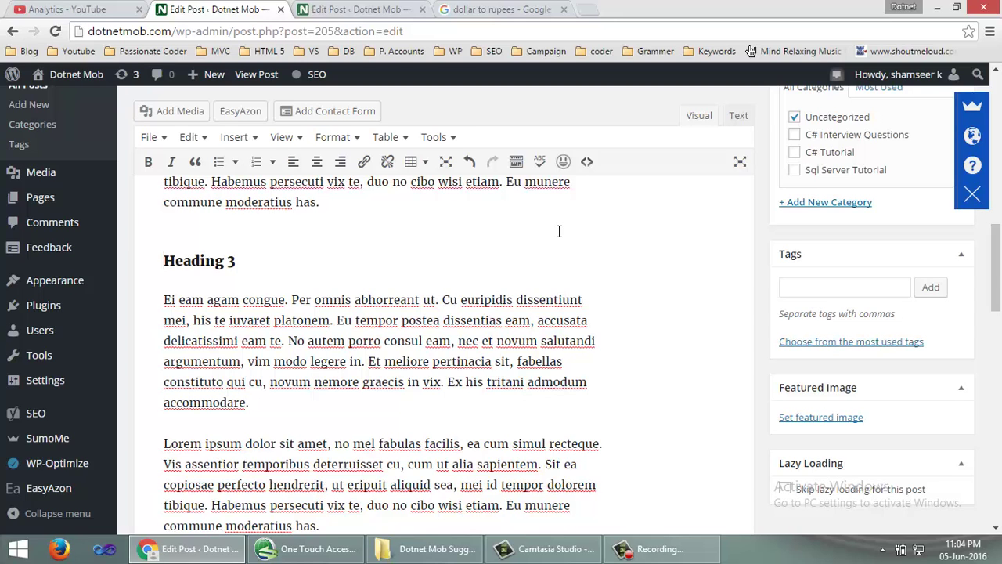
click(735, 122)
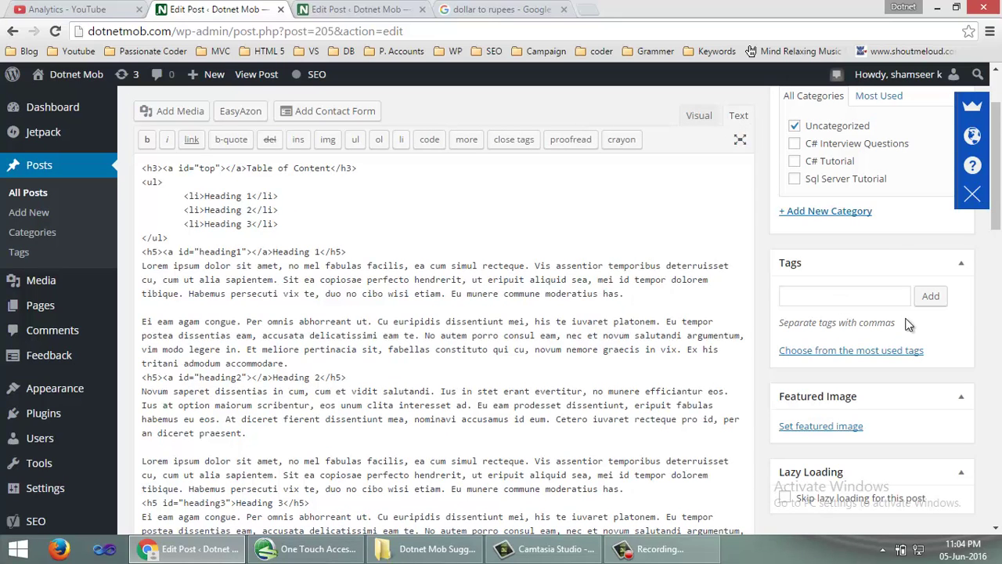
drag(996, 202, 999, 239)
double_click(210, 248)
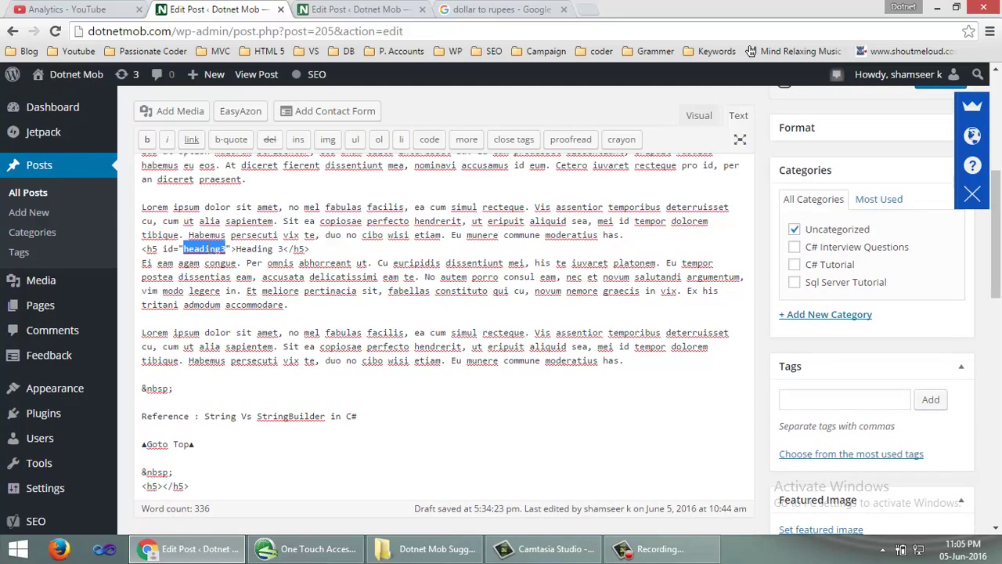
double_click(167, 249)
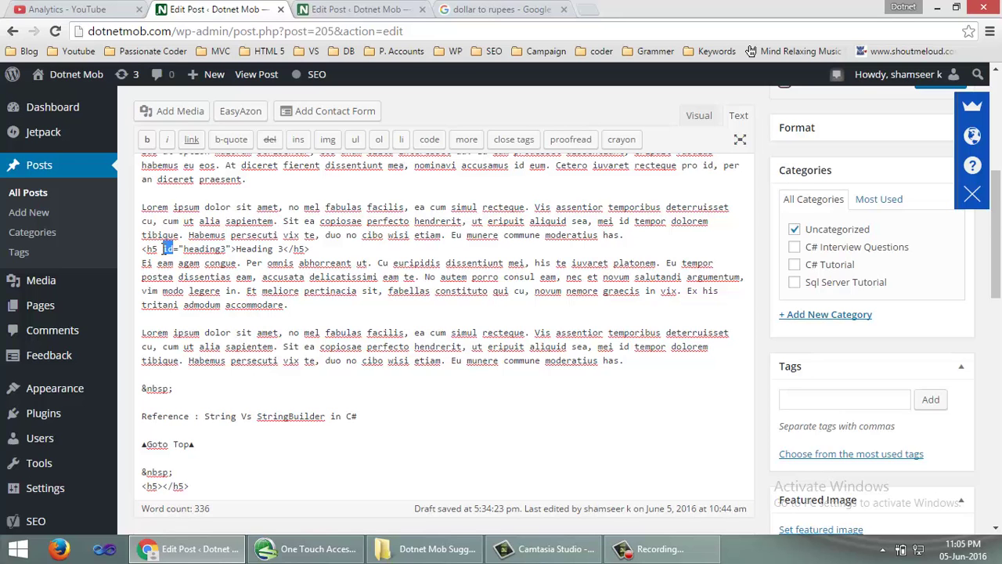
double_click(203, 248)
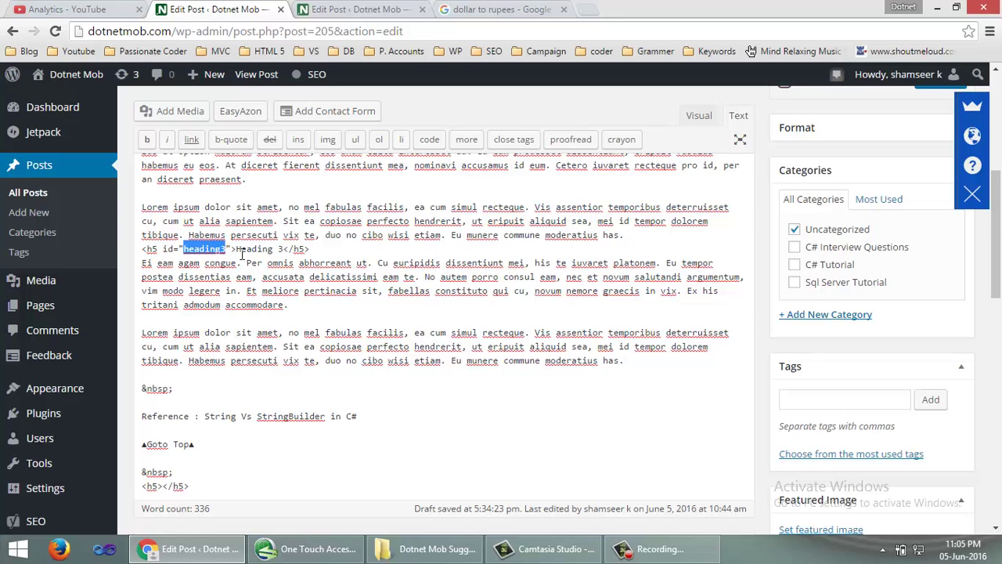
click(699, 116)
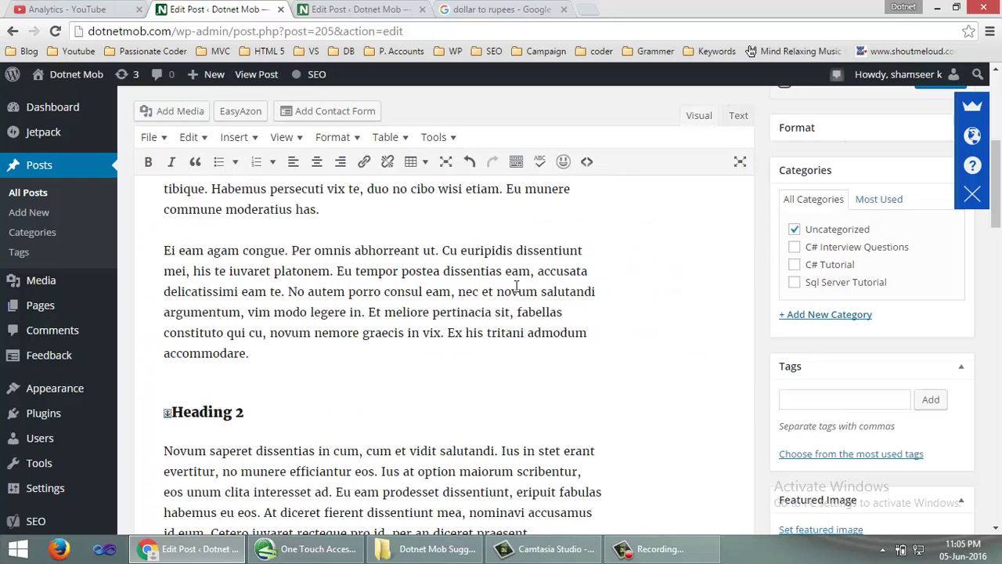
Select the String Vs StringBuilder in C# text, then remove the One Last Thing anchor in the other post
drag(995, 189, 996, 321)
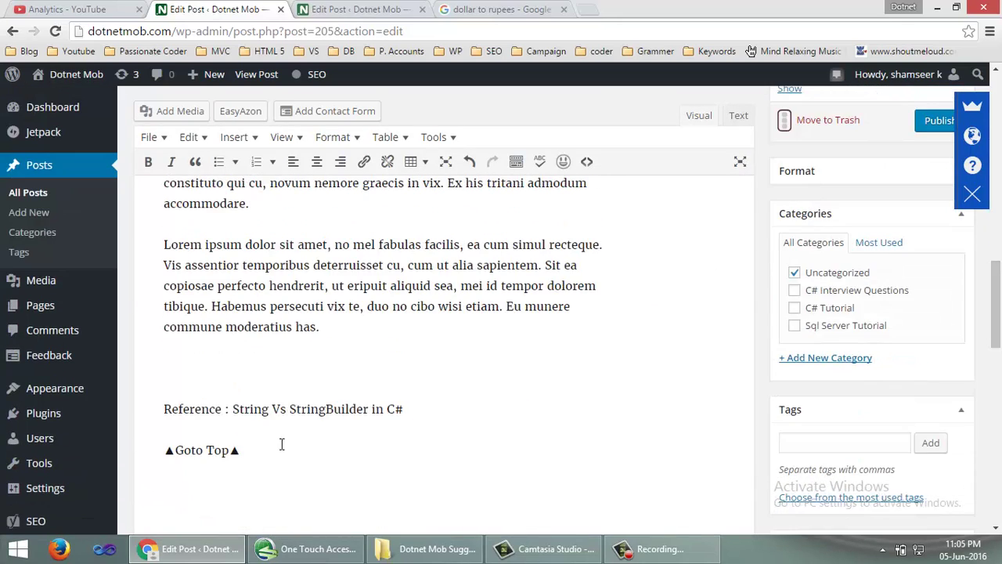
click(233, 408)
shift+click(403, 422)
shift+click(403, 408)
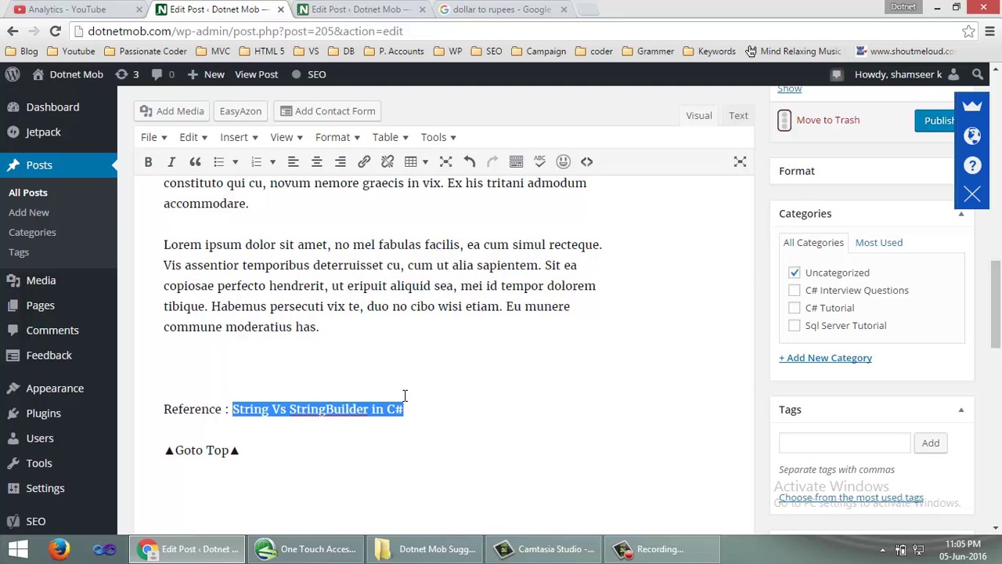
click(379, 10)
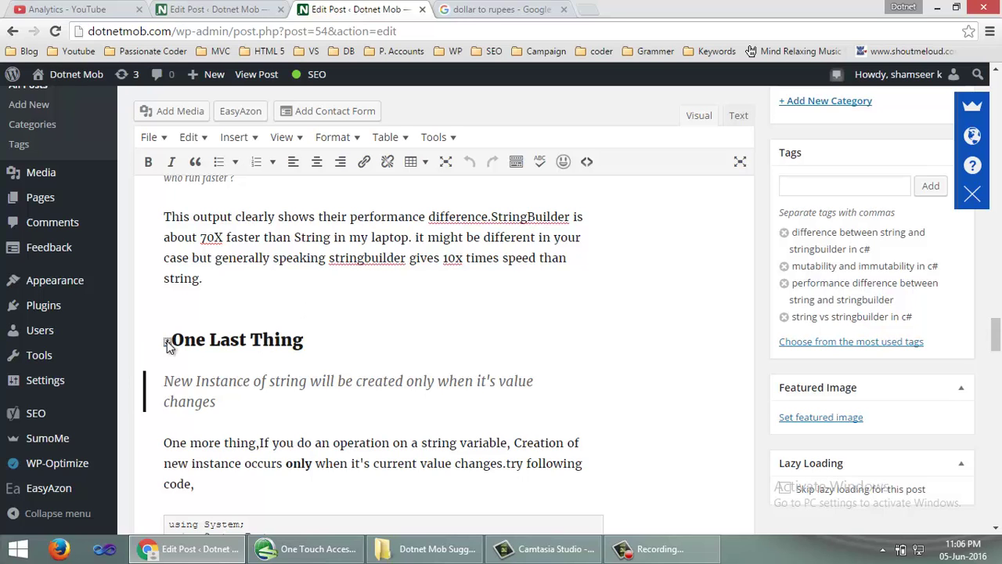
key(Delete)
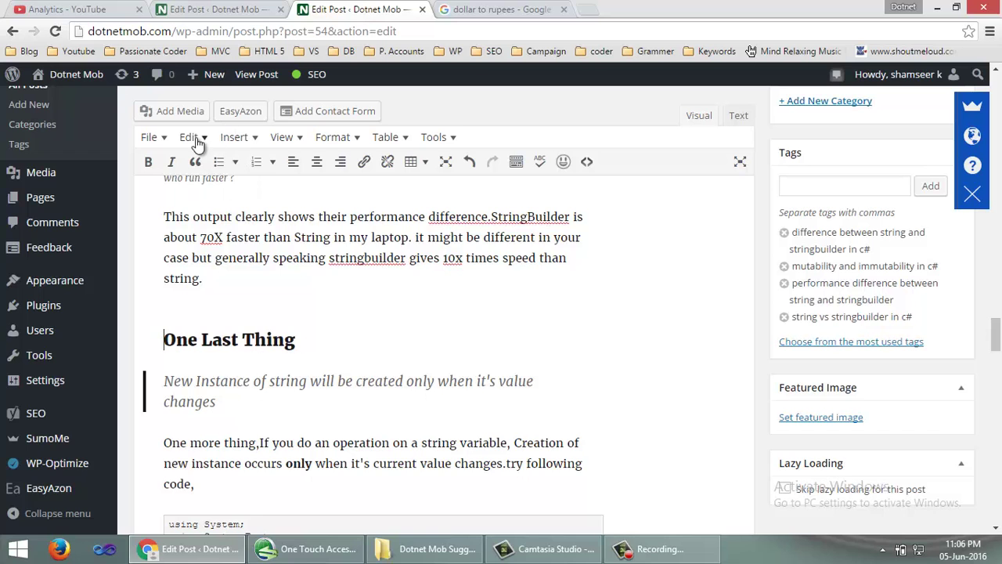
Insert an anchor named 'anchor1' in front of the One Last Thing heading
click(238, 139)
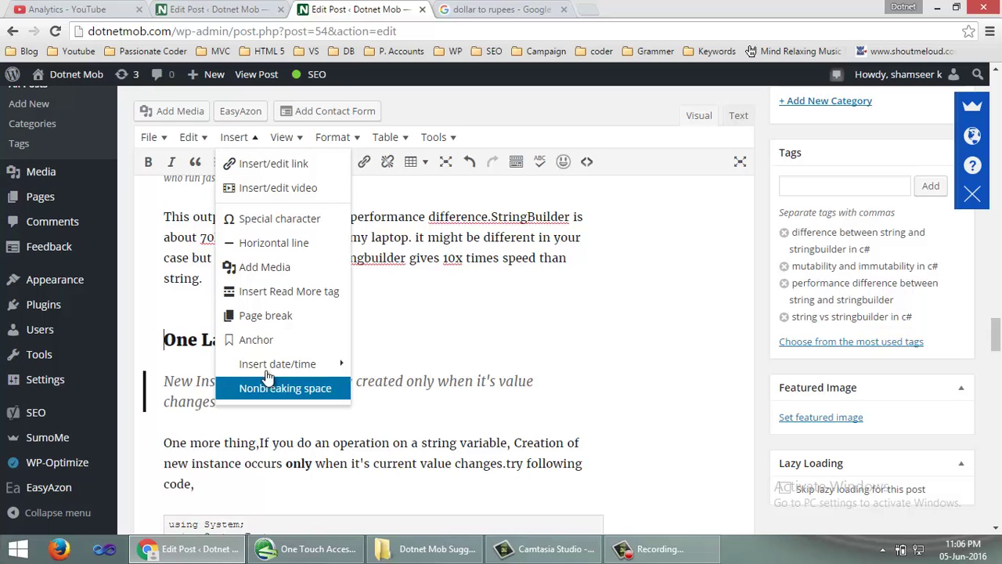
click(258, 340)
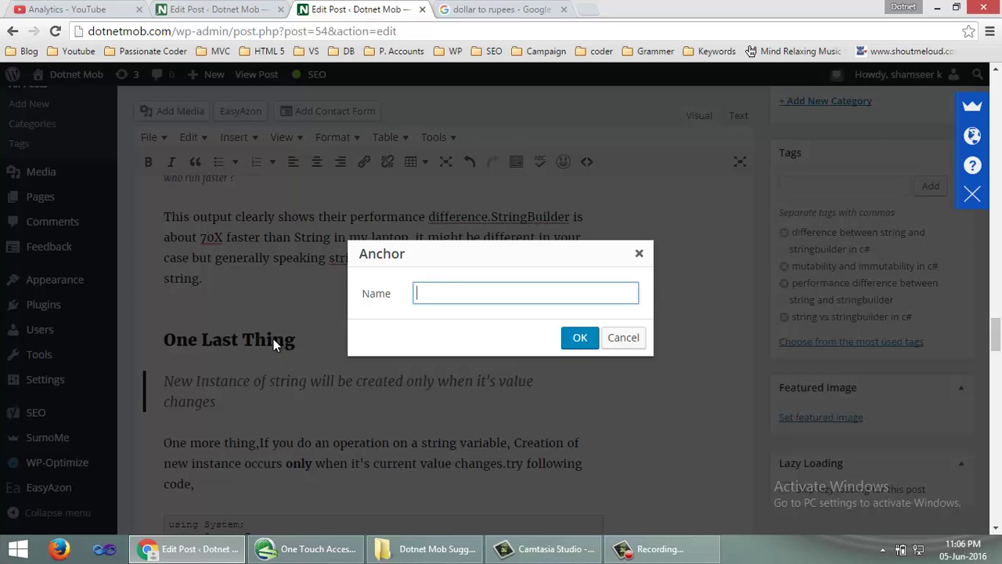
text(anchor1)
click(577, 339)
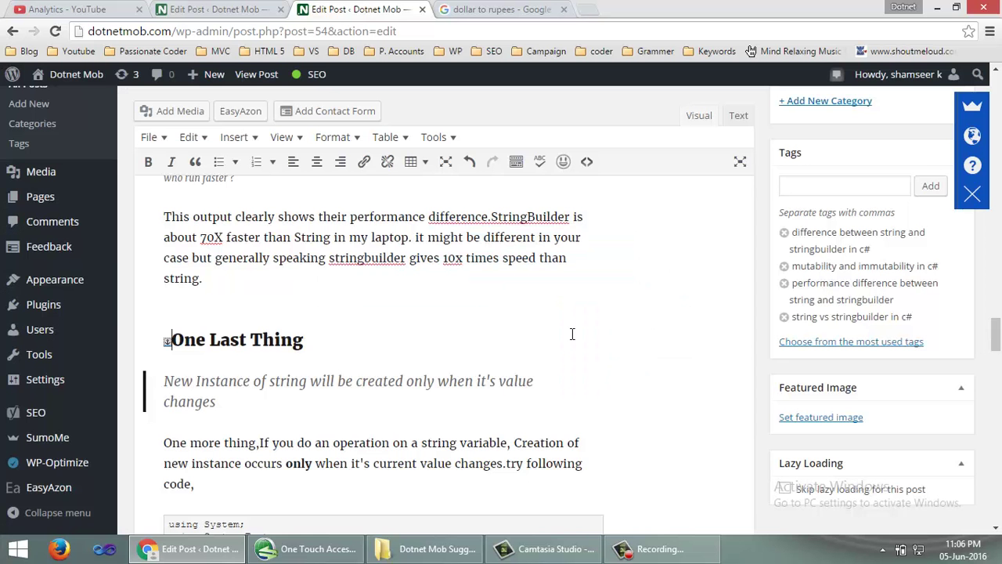
Back in the Table of Content post, link the Heading 1 list entry to #heading1
click(245, 2)
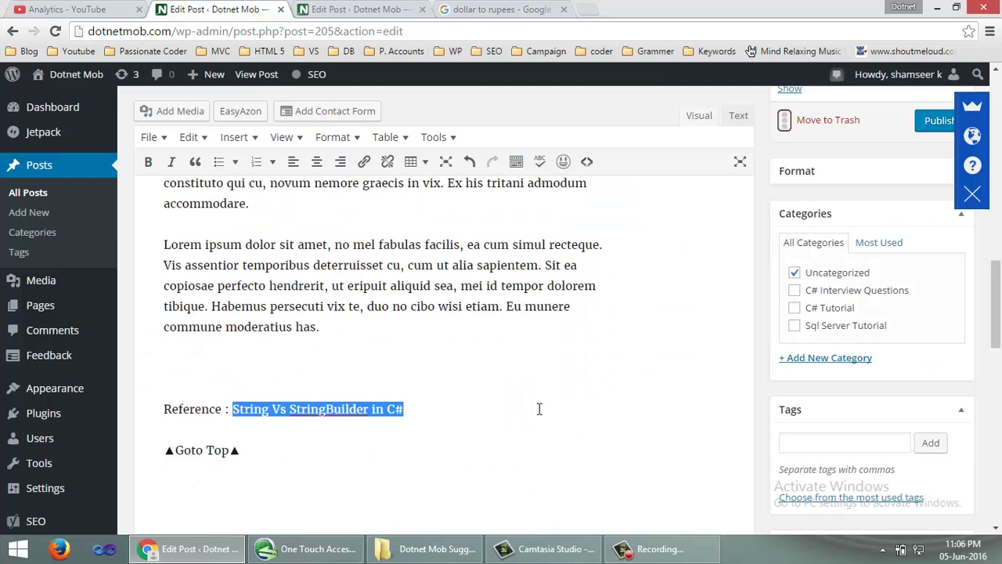
key(Up)
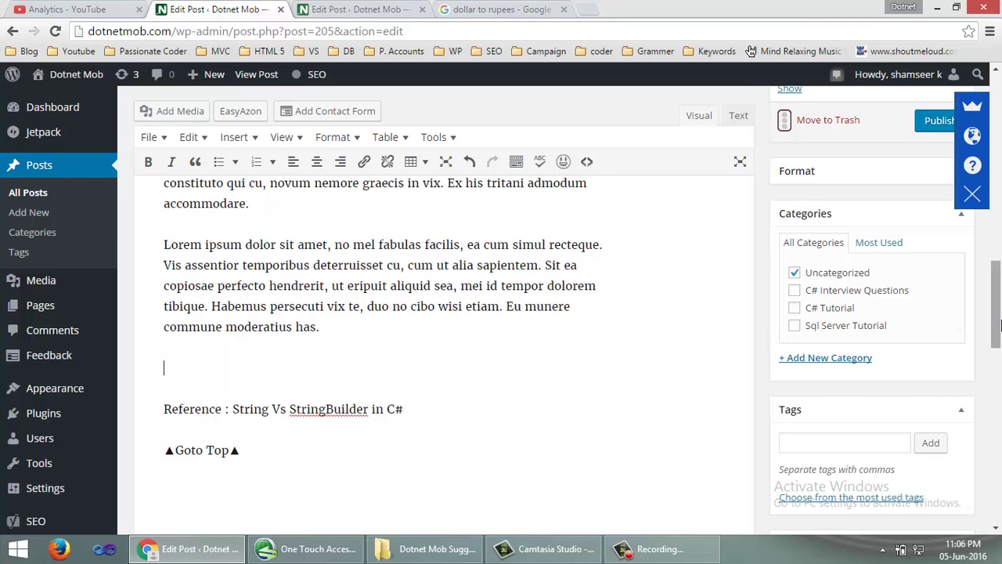
drag(996, 309, 999, 130)
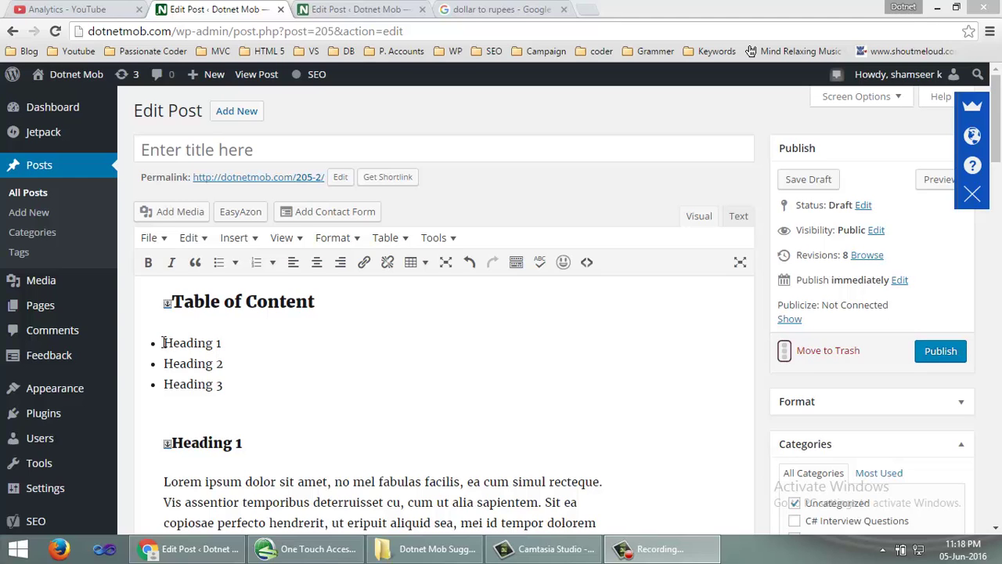
drag(162, 342, 244, 334)
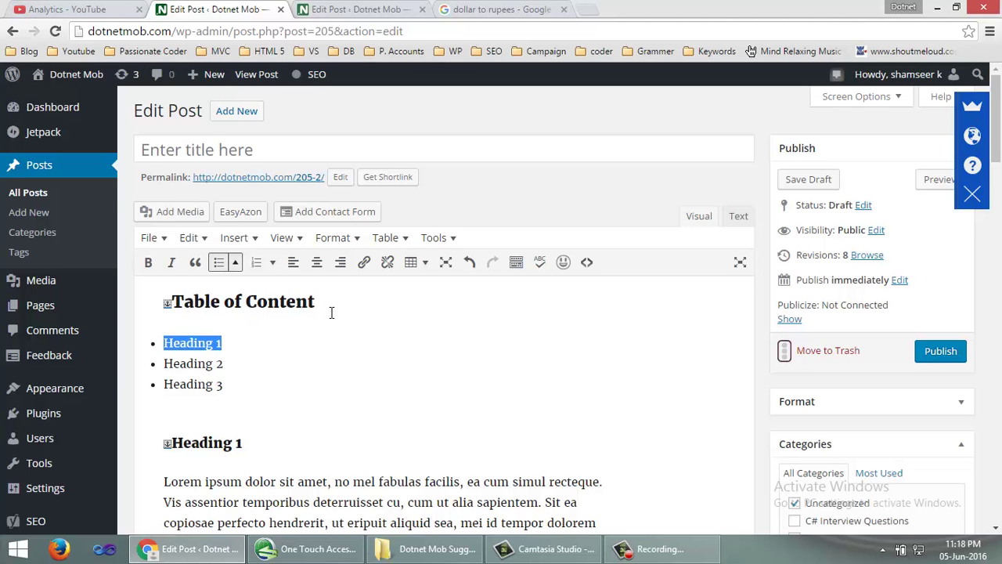
click(365, 263)
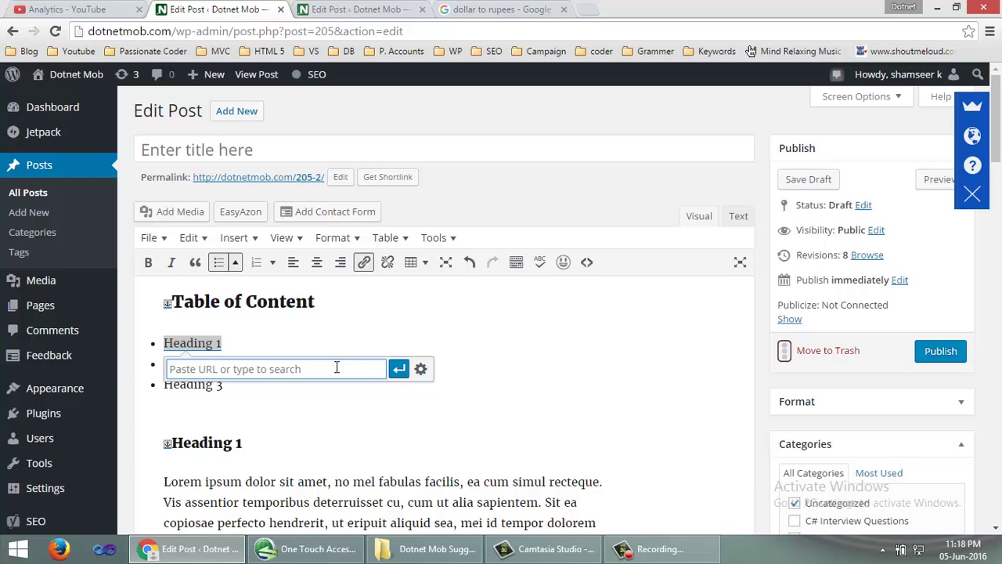
text(#)
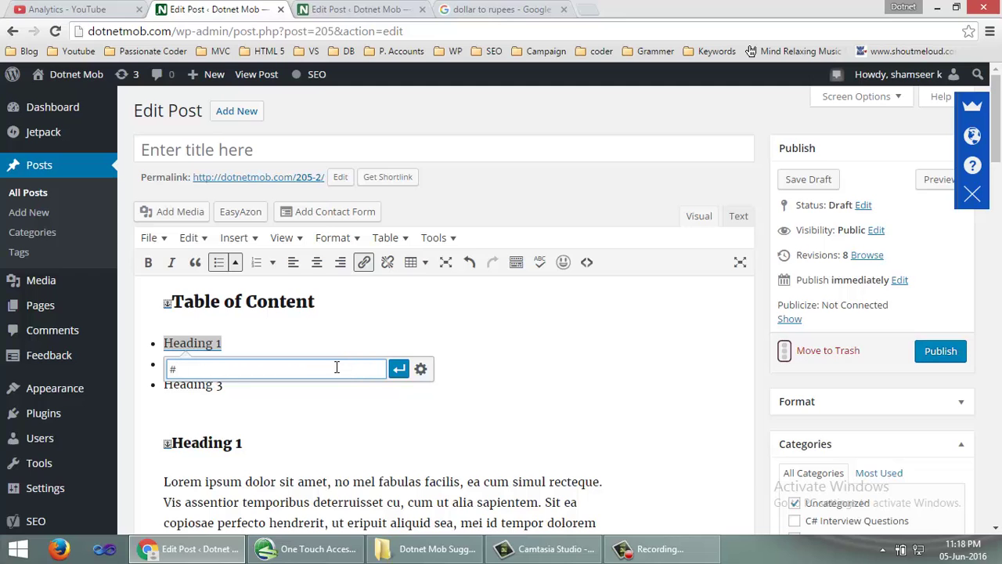
text(heading1)
click(399, 372)
click(319, 365)
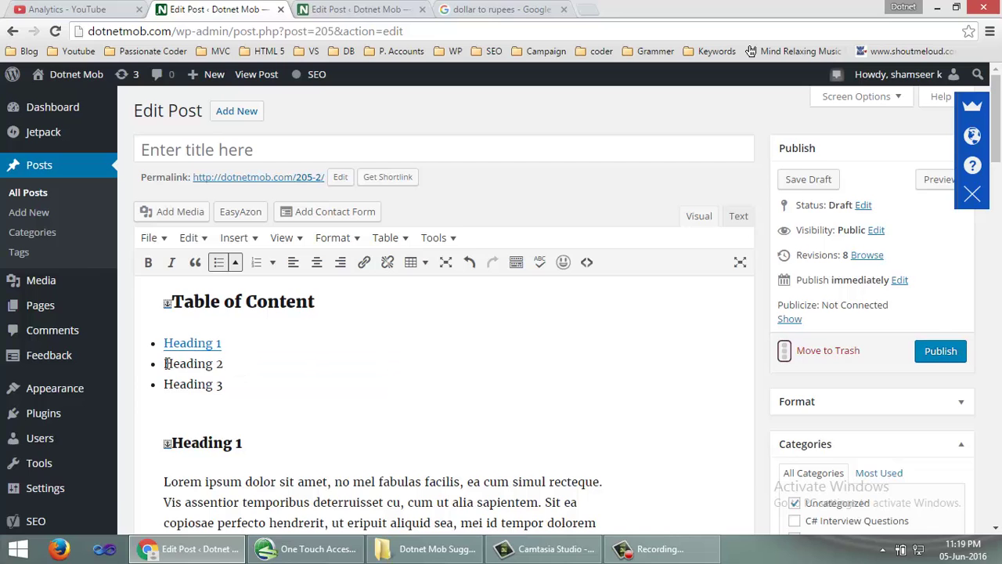
Link the Heading 2 Table of Content entry to #heading2
drag(164, 363, 227, 360)
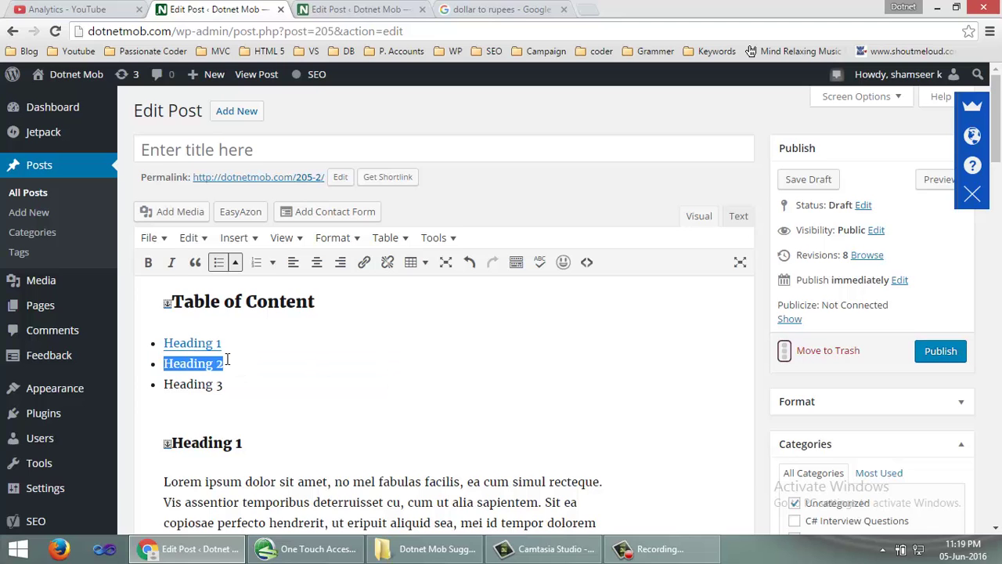
click(365, 263)
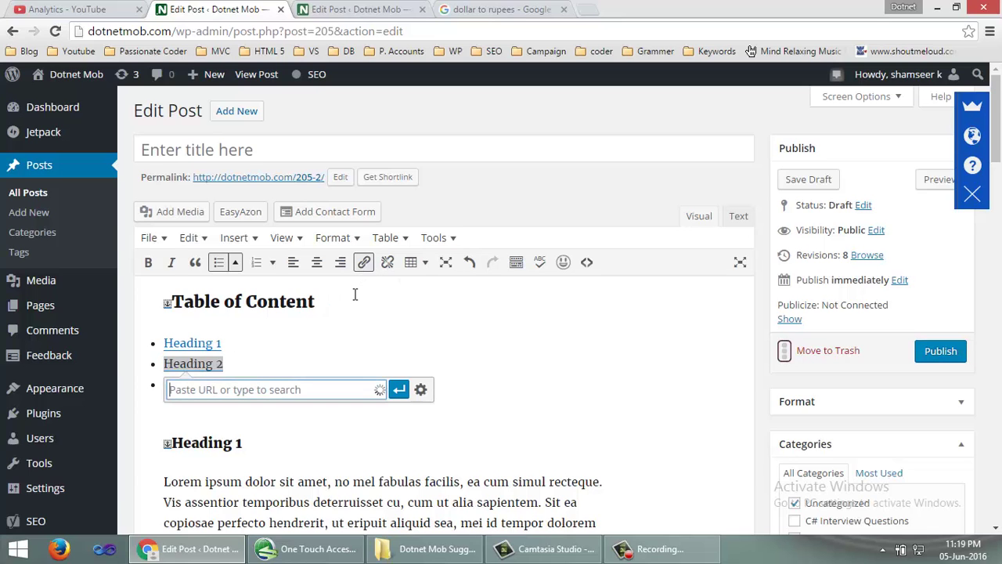
text(#)
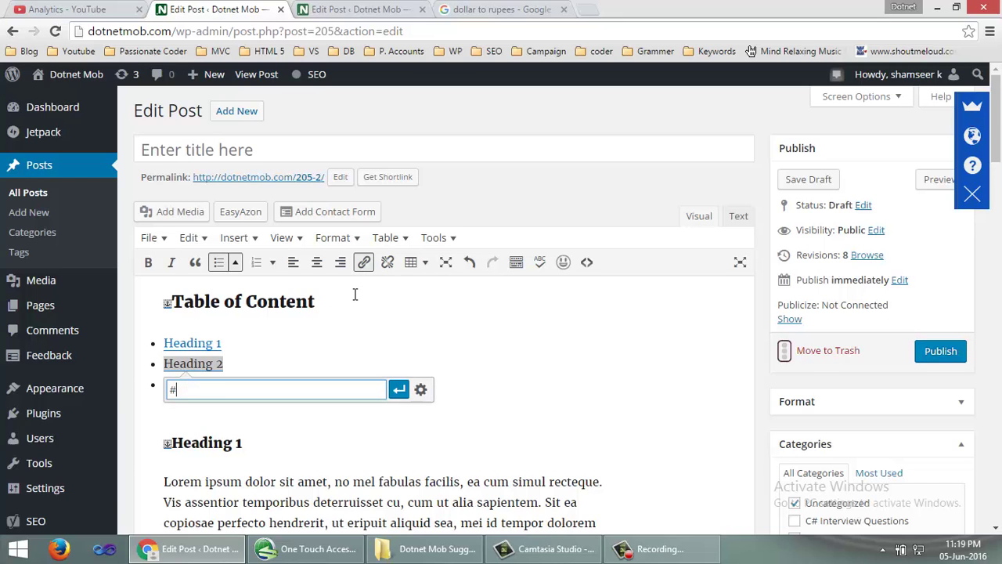
text(heading2)
click(398, 389)
click(257, 384)
Link the Heading 3 Table of Content entry to #heading3
drag(224, 384, 166, 384)
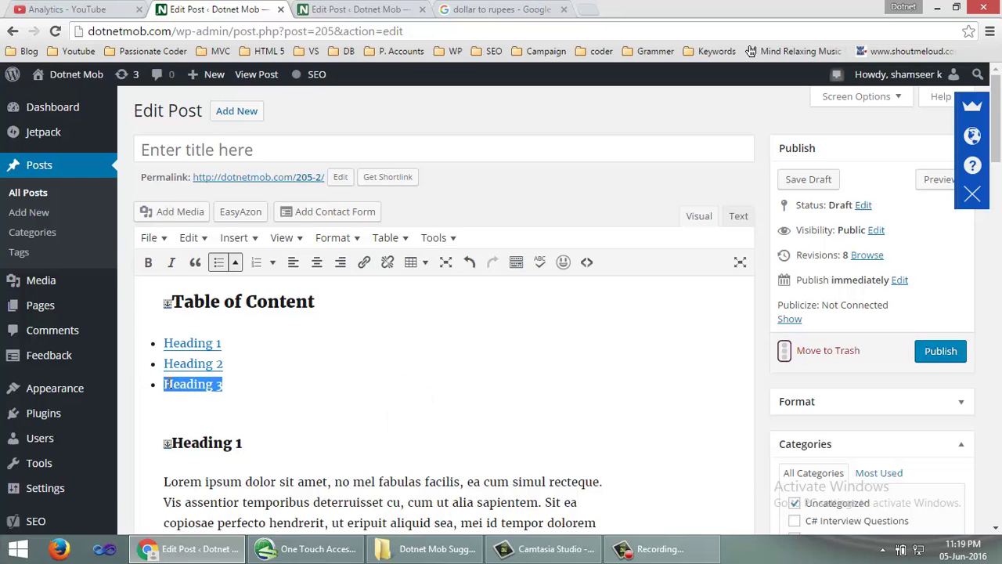
click(365, 262)
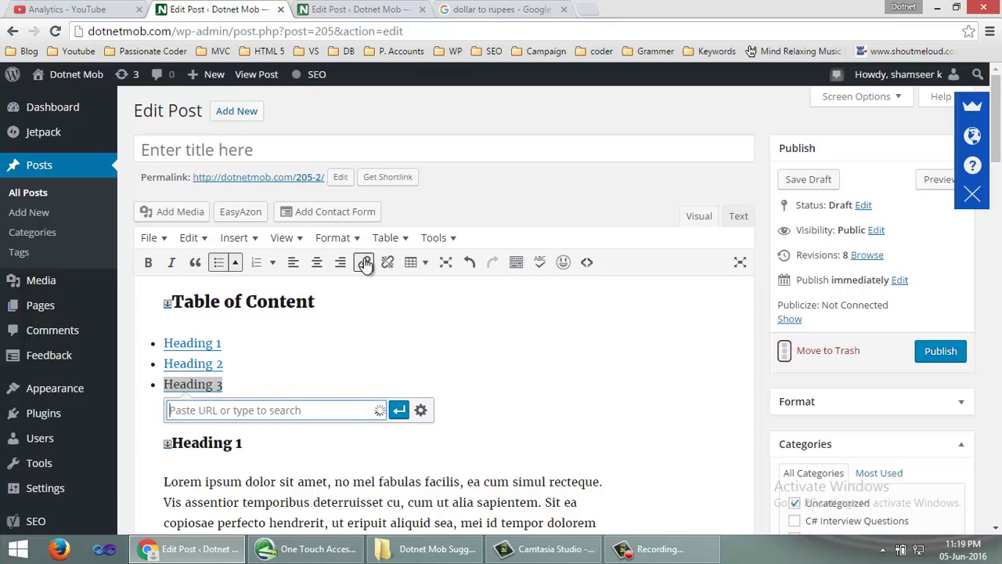
text(#)
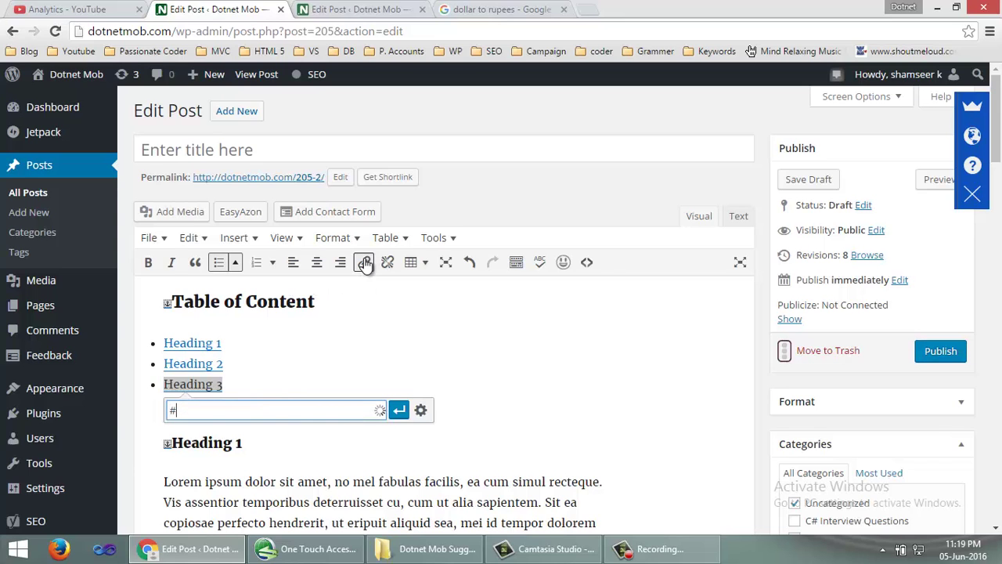
text(heading3)
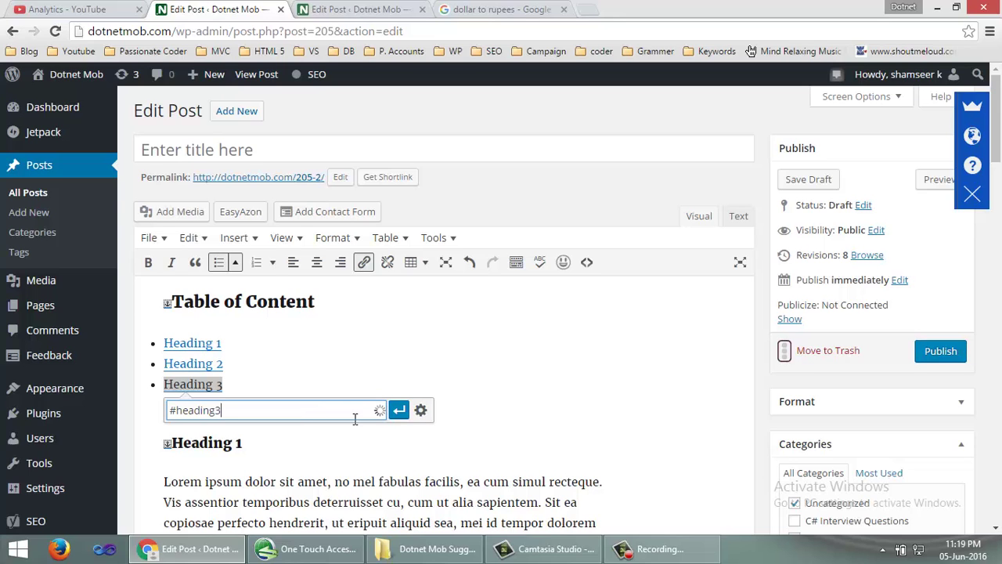
click(399, 413)
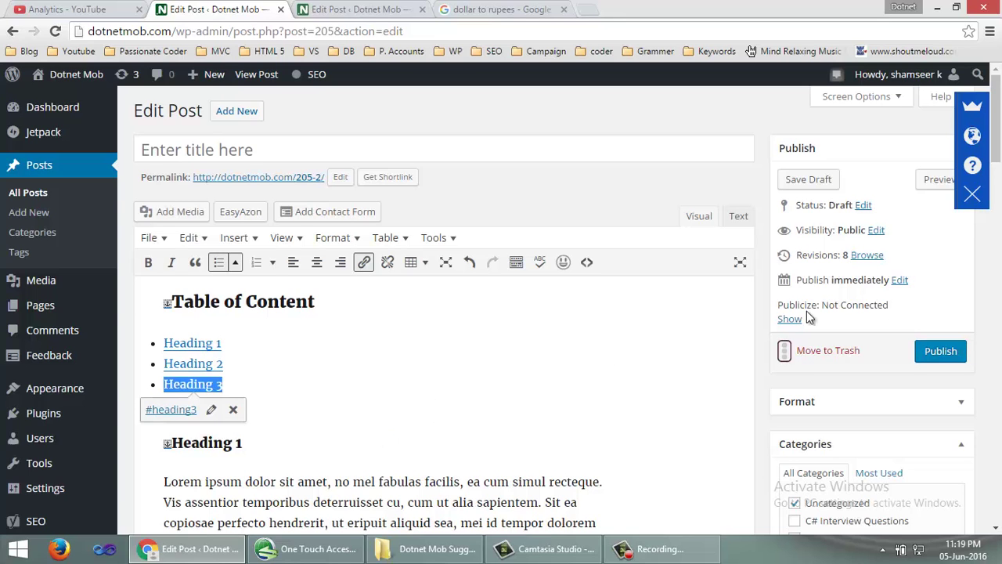
drag(999, 172, 999, 373)
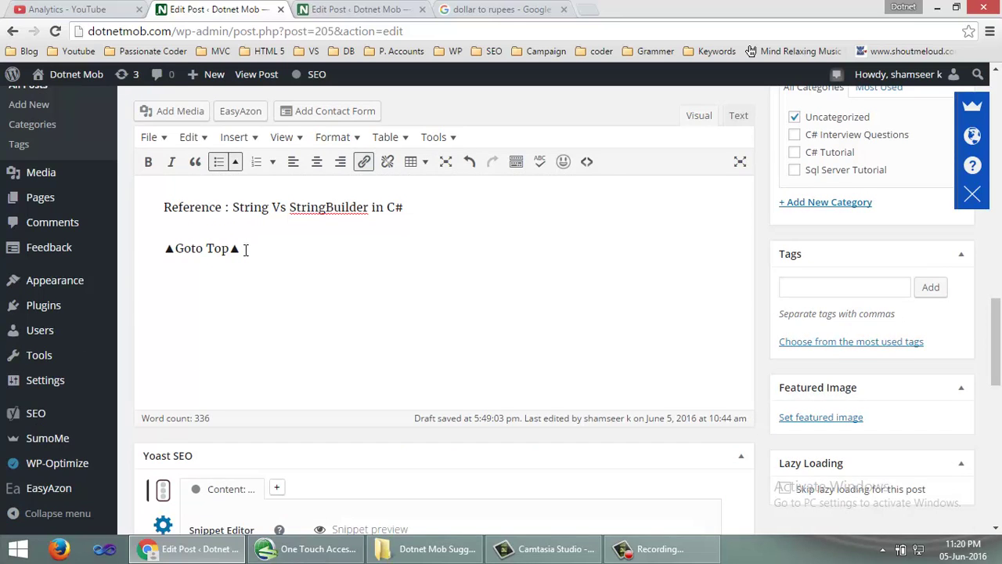
Link the closing ▲Goto Top▲ line to #top
drag(244, 249, 168, 252)
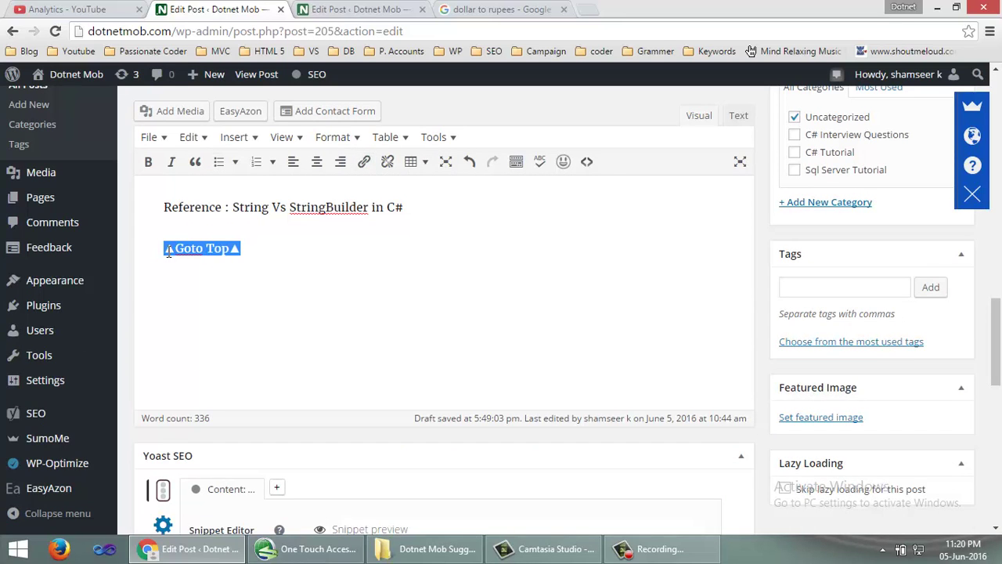
click(364, 162)
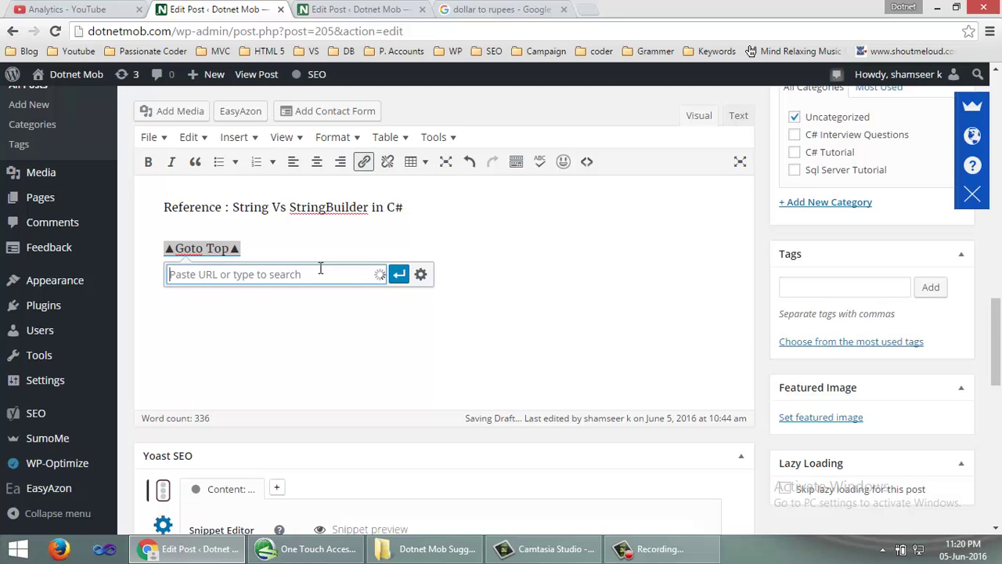
text(#)
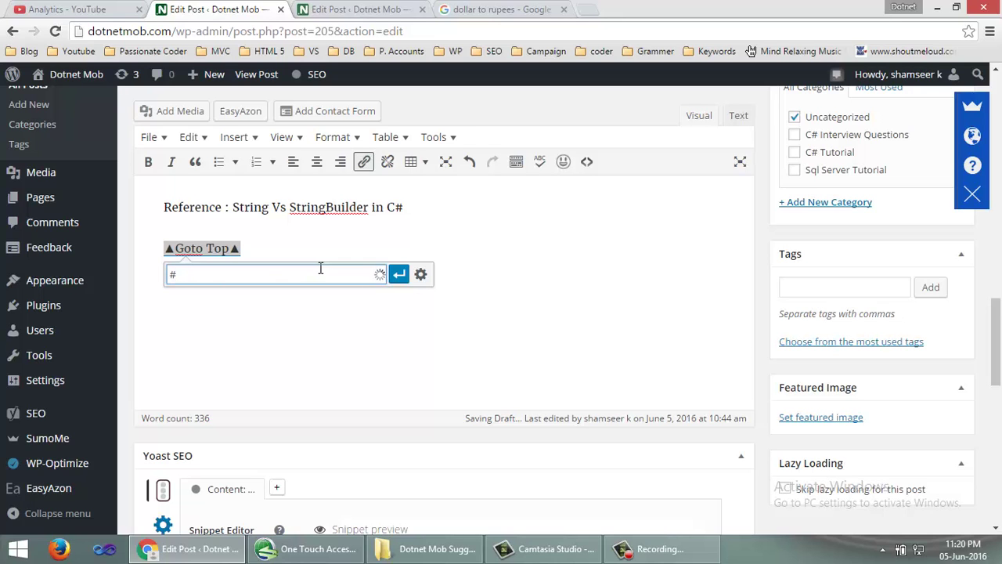
text(top)
click(399, 274)
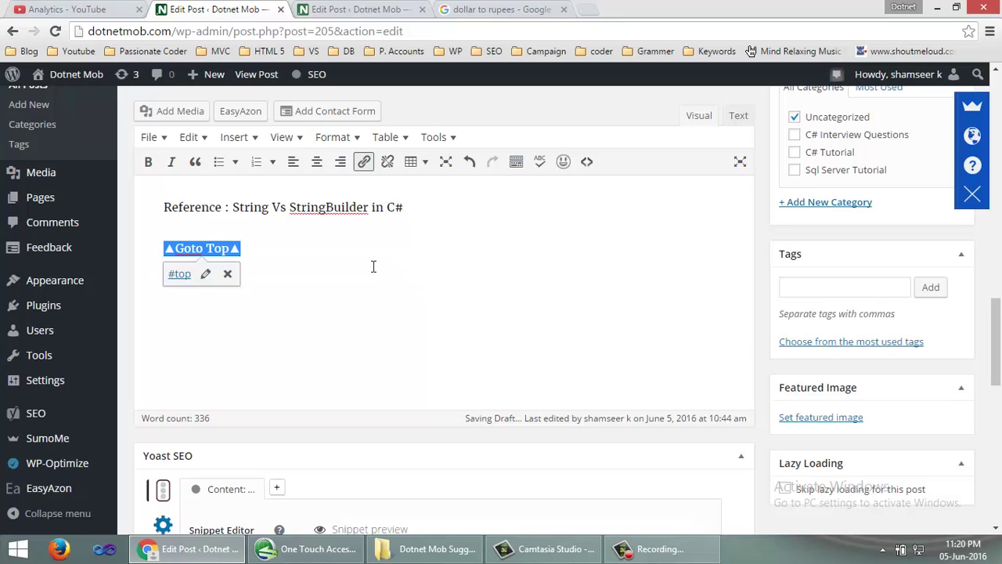
drag(232, 207, 401, 208)
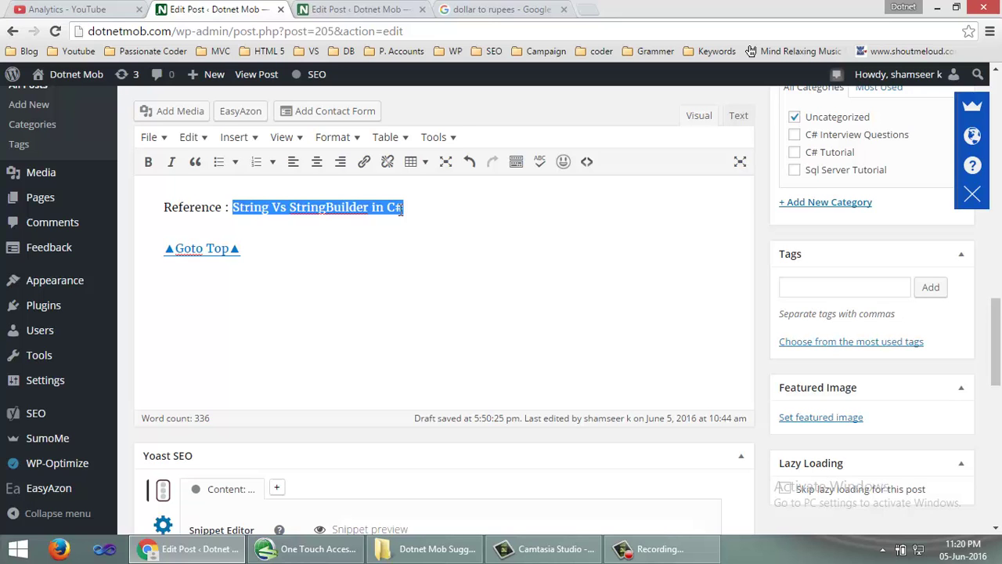
Link 'String Vs StringBuilder in C#' to the pasted dotnetmob article URL with '#andhor1' appended
key(ctrl+z)
key(ctrl+y)
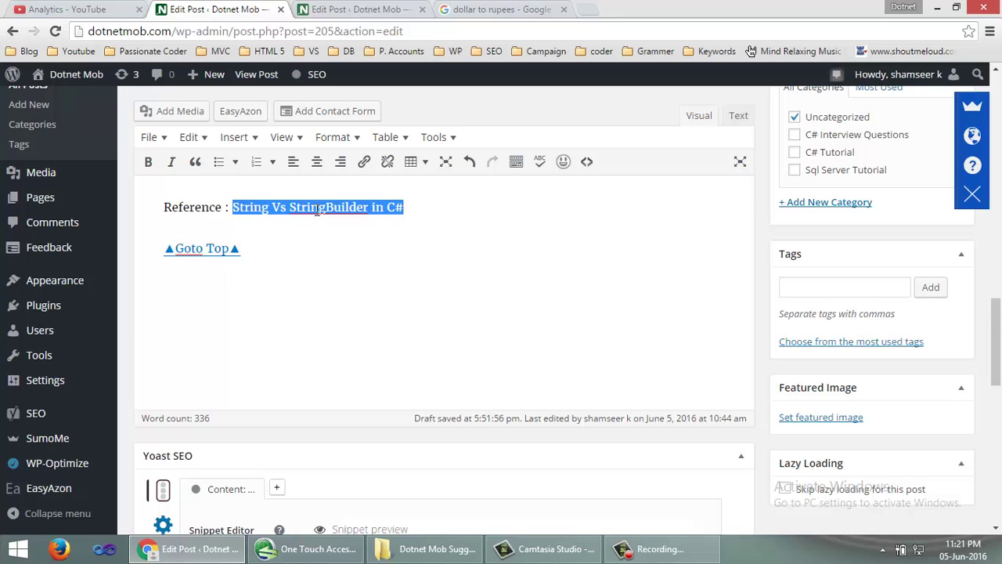
click(364, 164)
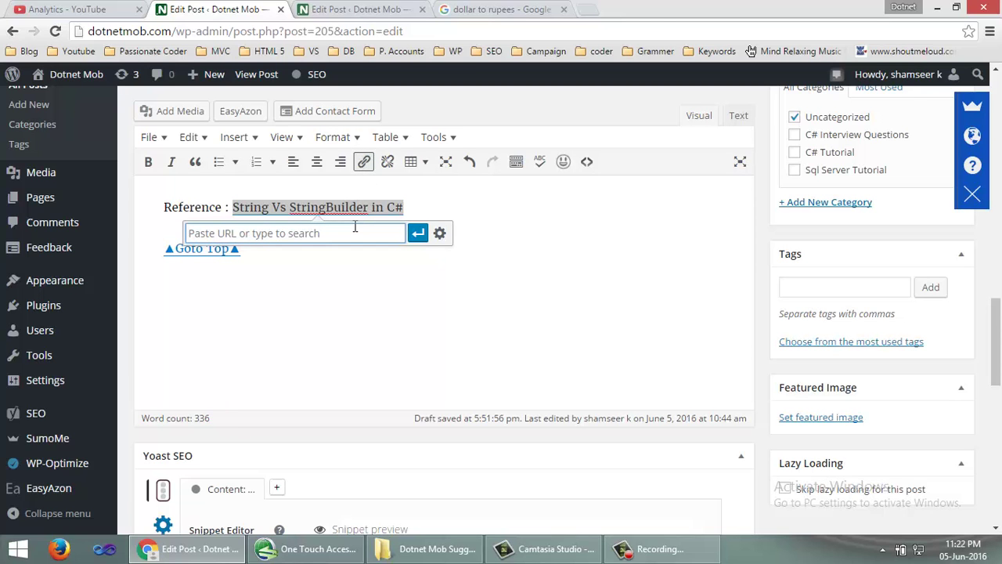
key(ctrl+v)
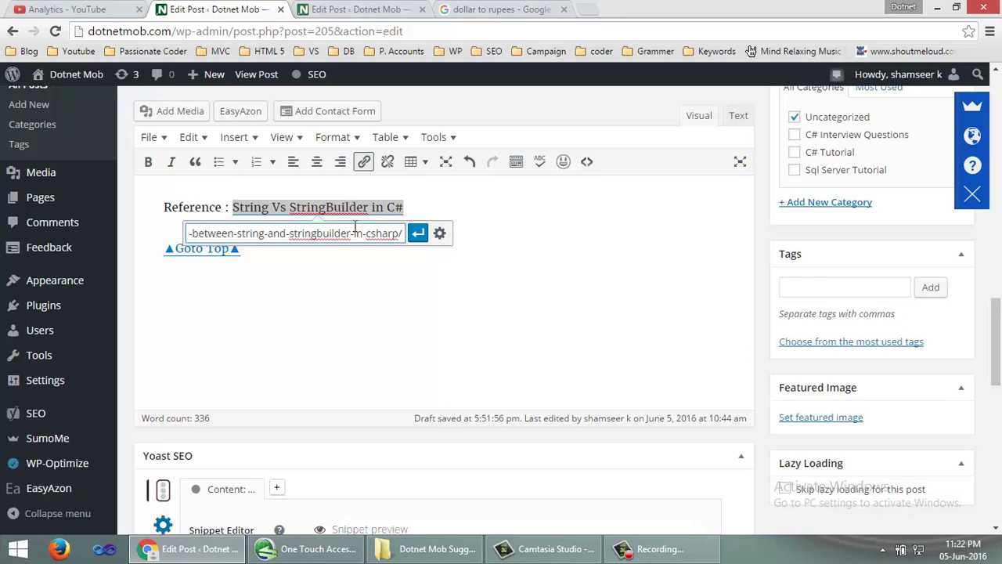
text(#)
text(and)
text(hor1)
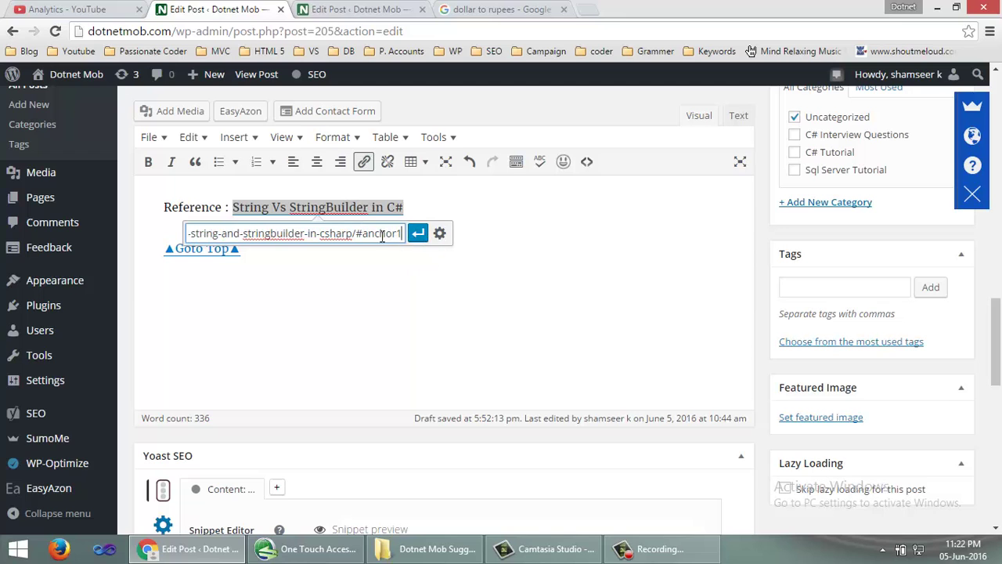
click(419, 235)
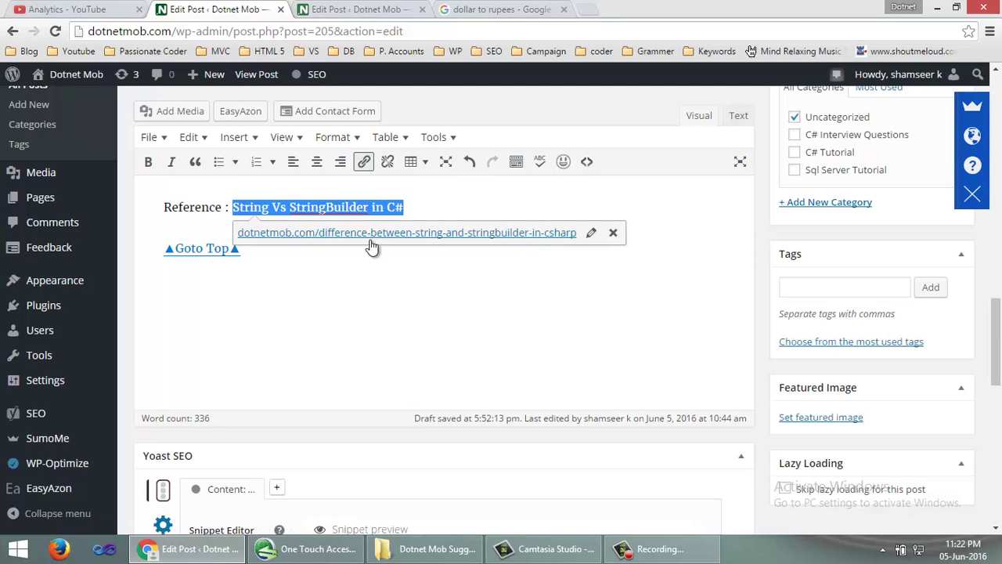
click(591, 235)
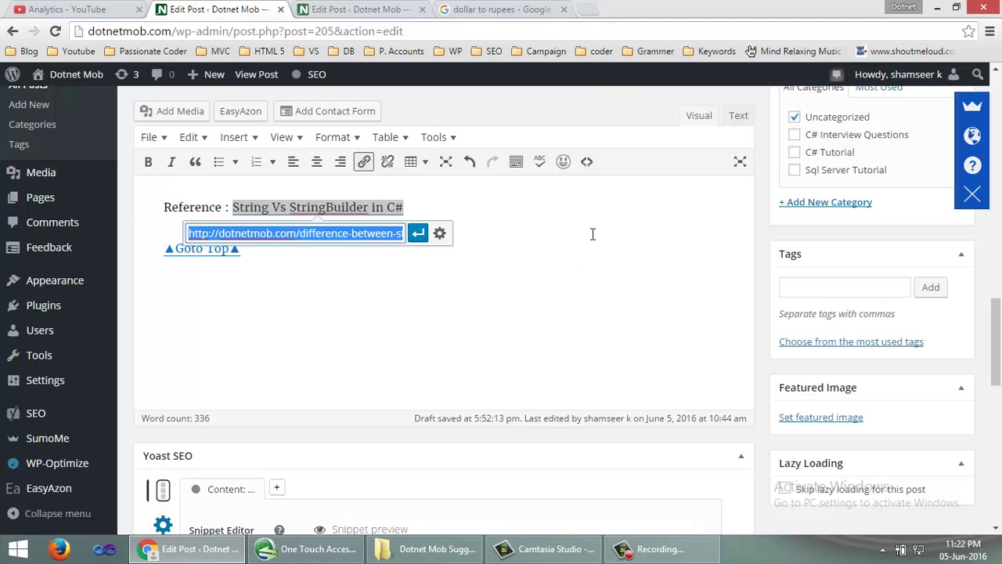
Enable 'Open link in a new tab' in the reference link's options and update the link
click(439, 234)
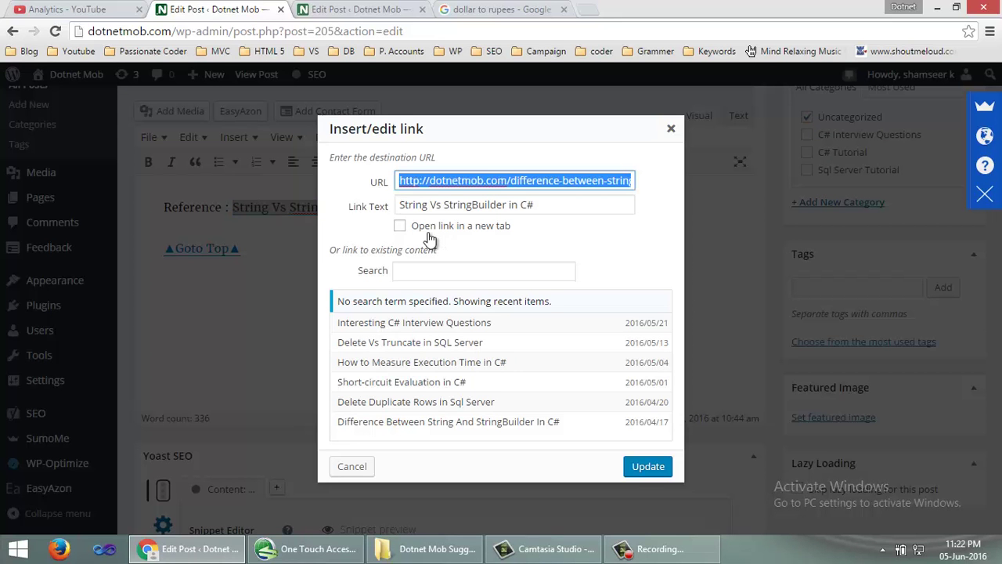
click(402, 227)
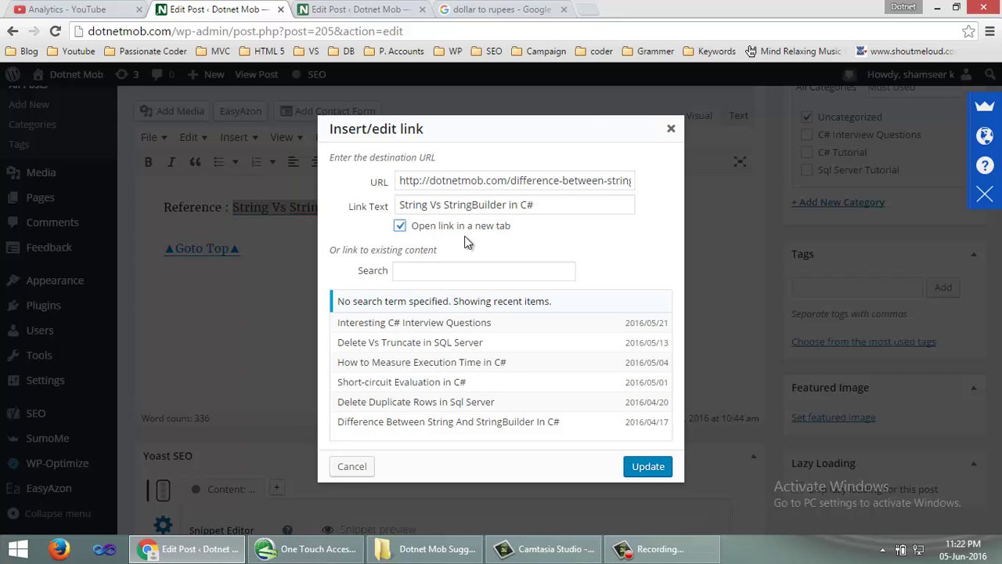
click(641, 467)
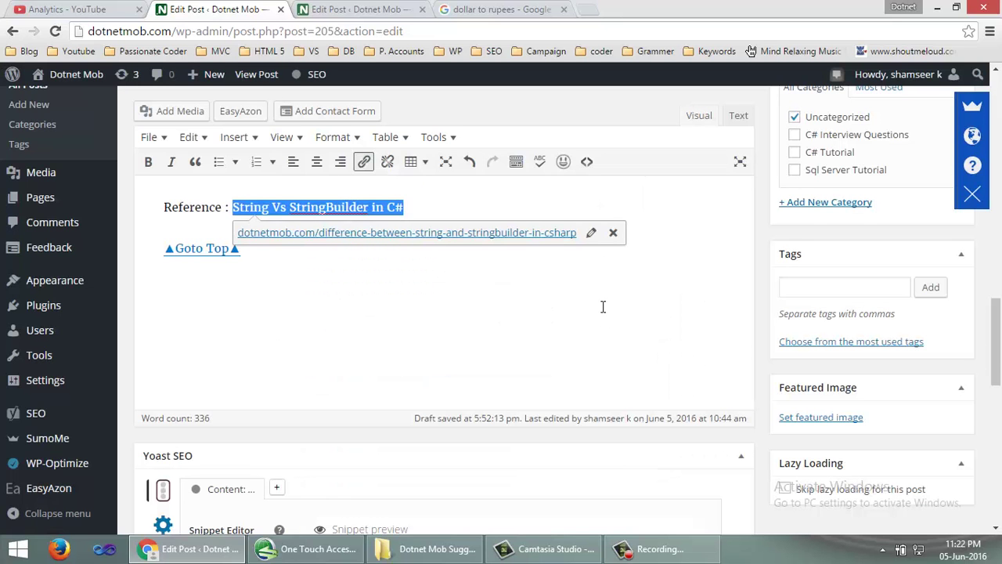
click(603, 348)
mouse_move(995, 345)
mouse_down()
mouse_move(995, 235)
mouse_move(997, 335)
mouse_up()
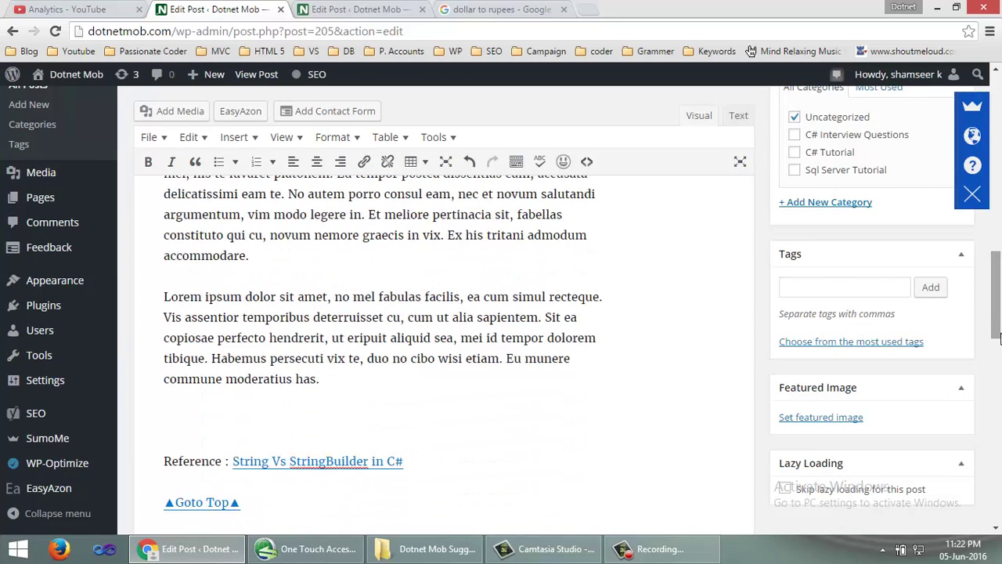